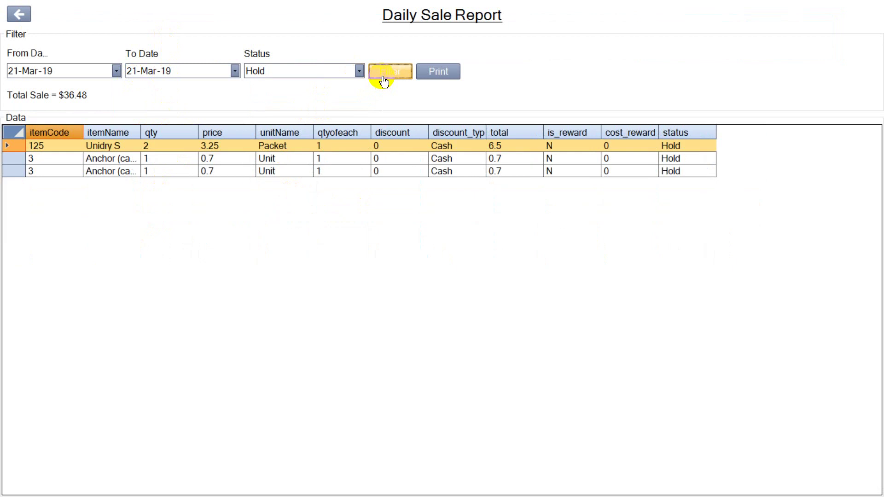
Step: Widen the itemName column of the Hold results and inspect the two Anchor (cans) rows
{"action": "left_click_drag", "start_coordinate": [142, 138], "coordinate": [187, 133]}
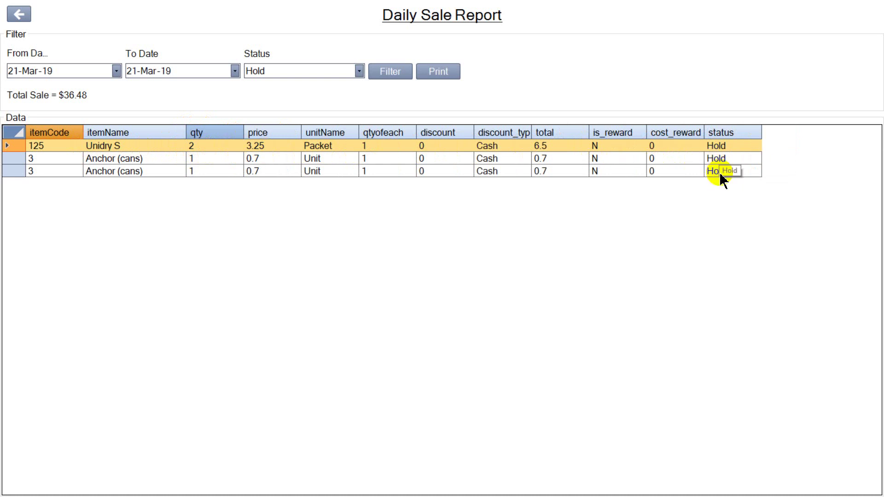
{"action": "left_click", "coordinate": [111, 161]}
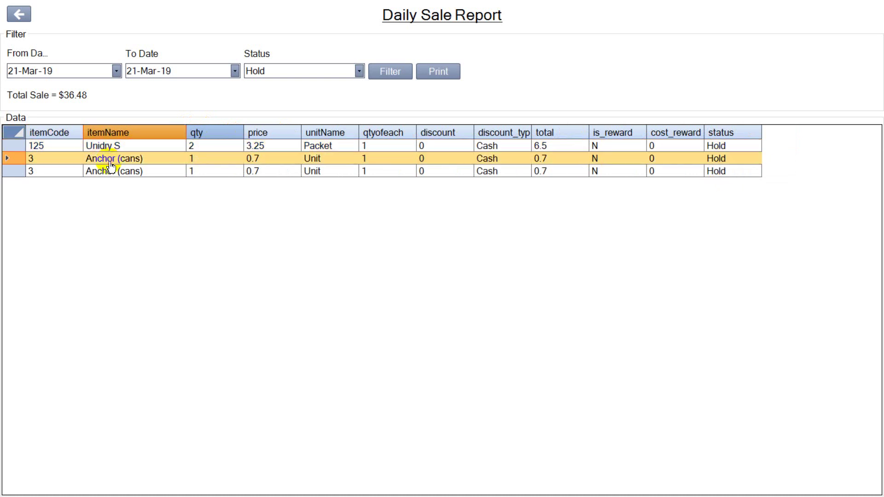
{"action": "left_click", "coordinate": [112, 173]}
Step: Filter the Daily Sale Report by status Settle and widen the itemName column to show full item names
{"action": "left_click", "coordinate": [359, 72]}
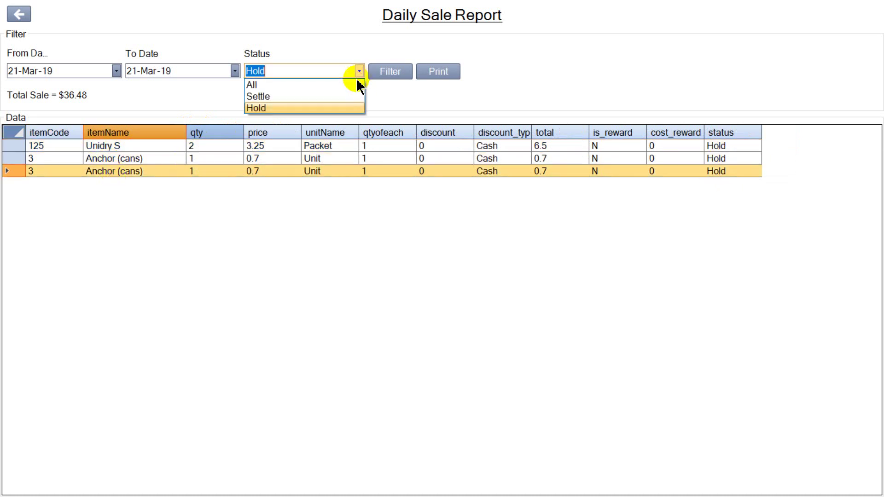
{"action": "left_click", "coordinate": [265, 96]}
{"action": "left_click", "coordinate": [407, 81]}
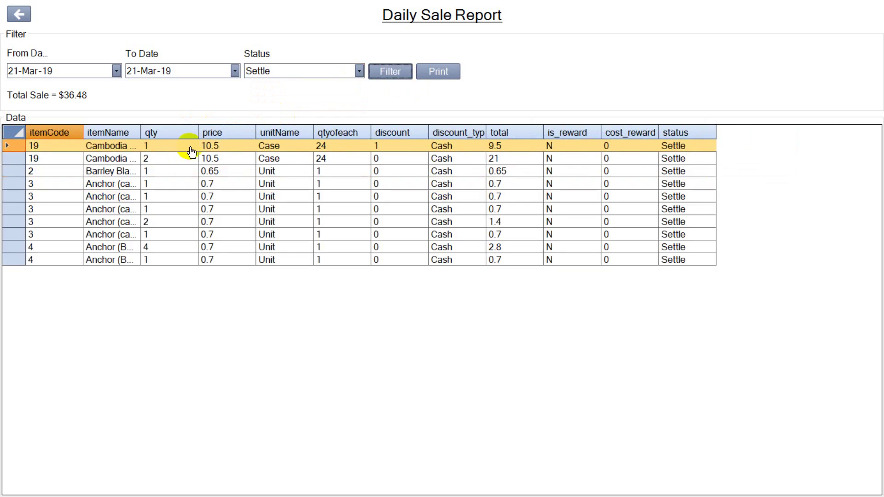
{"action": "left_click_drag", "start_coordinate": [141, 134], "coordinate": [205, 134]}
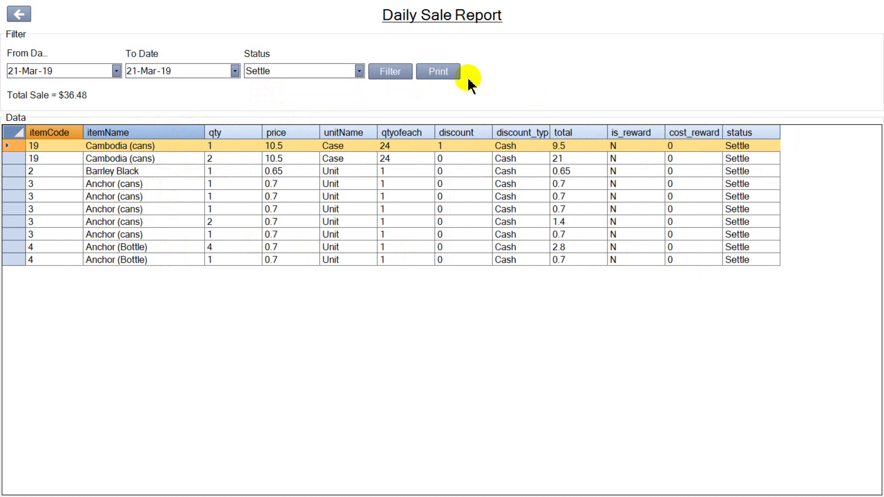
Step: Preview the printable daily sale report for the Settle status, and return to the admin menu
{"action": "left_click", "coordinate": [449, 77]}
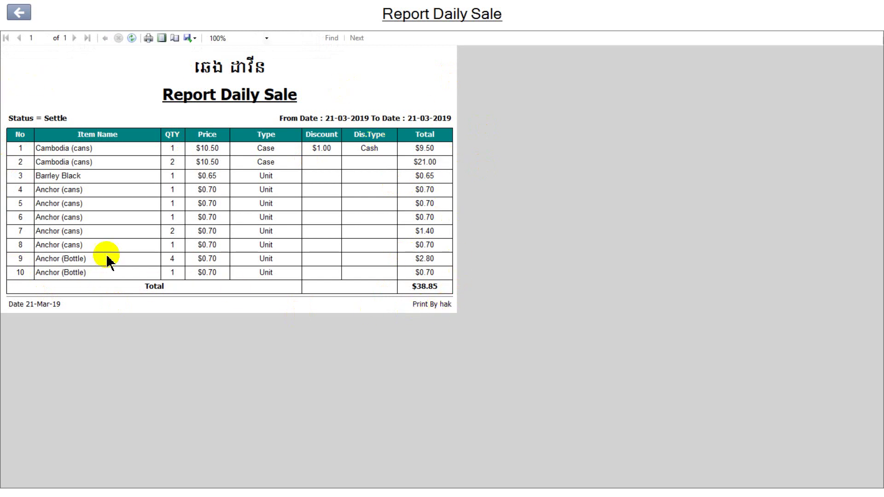
{"action": "left_click", "coordinate": [24, 15]}
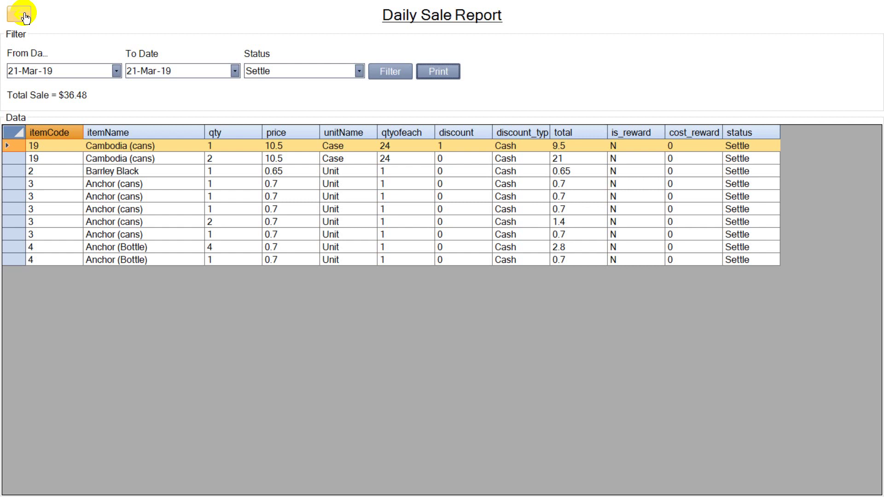
{"action": "left_click", "coordinate": [23, 16]}
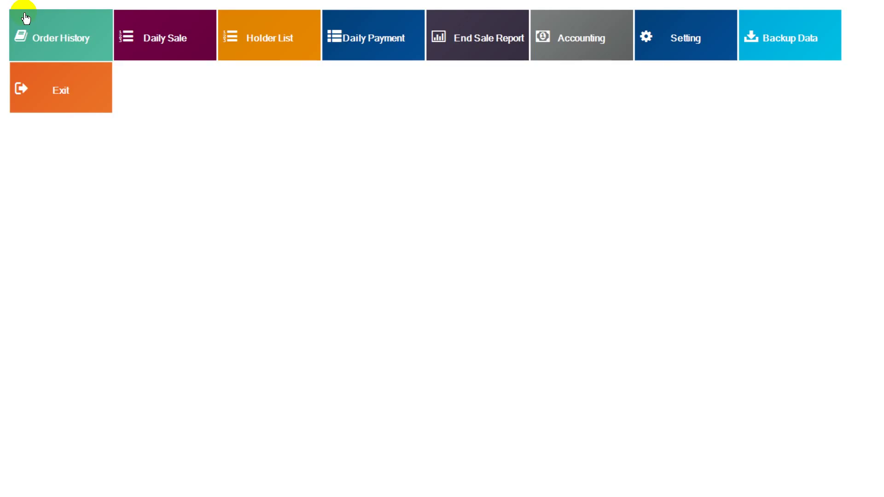
Step: Open the Holder List briefly and close it again
{"action": "left_click", "coordinate": [283, 52]}
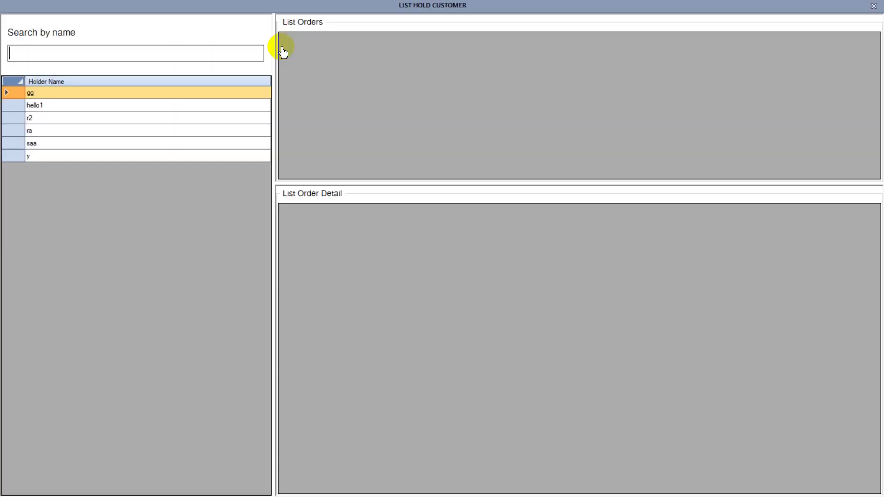
{"action": "left_click", "coordinate": [873, 6]}
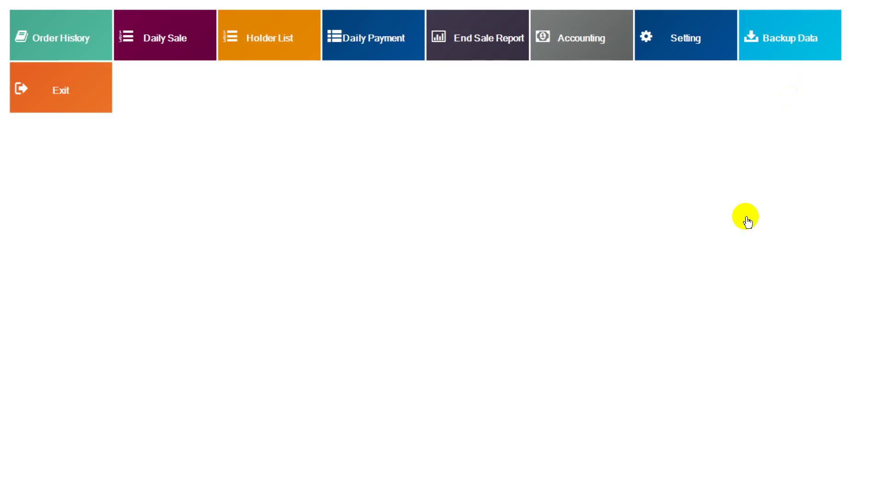
Step: Leave the admin menu, view the second order's details in List Hold Order, and return to the admin menu
{"action": "left_click", "coordinate": [65, 100]}
{"action": "left_click", "coordinate": [676, 460]}
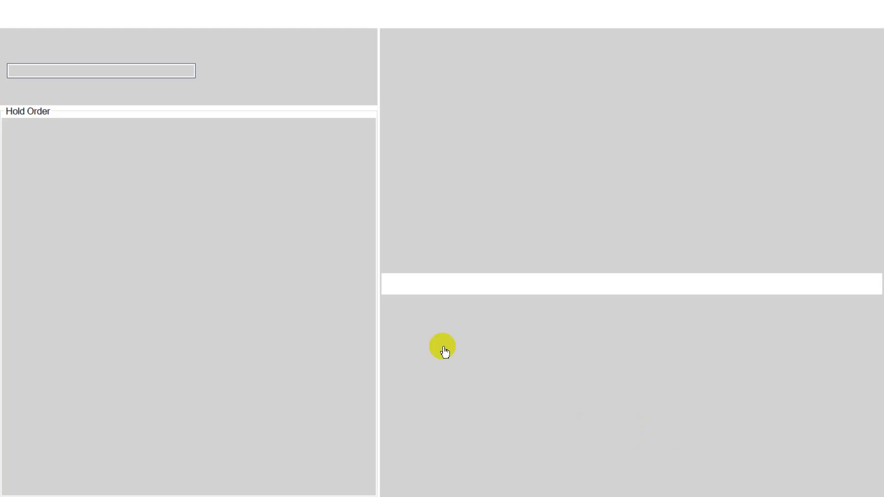
{"action": "left_click", "coordinate": [185, 152]}
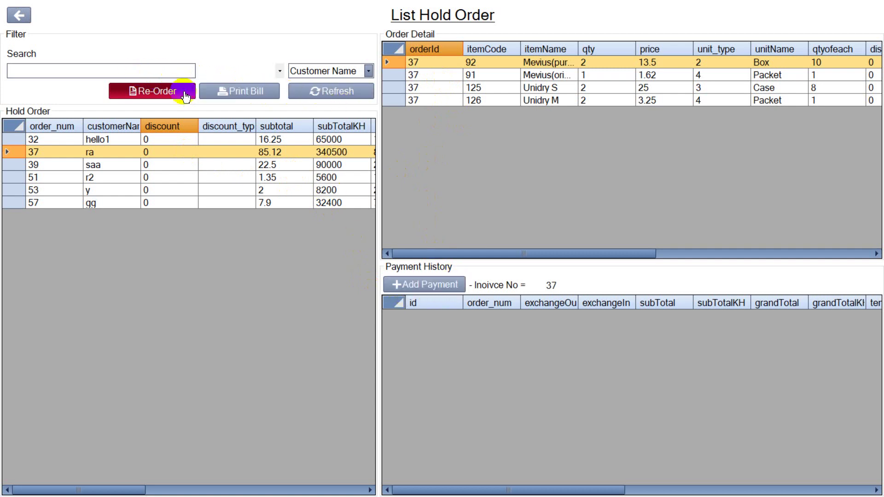
{"action": "left_click", "coordinate": [18, 15]}
{"action": "left_click", "coordinate": [761, 465]}
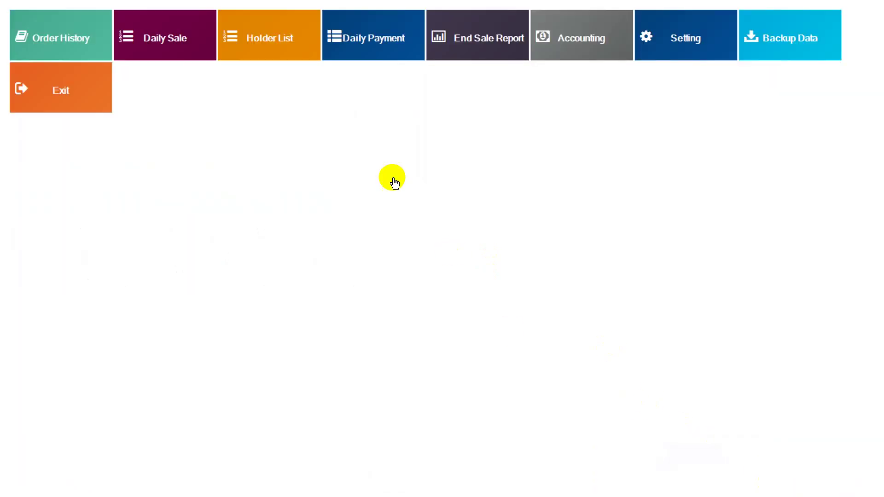
Step: Open the Holder List and review the held orders of each customer in the list
{"action": "left_click", "coordinate": [280, 54]}
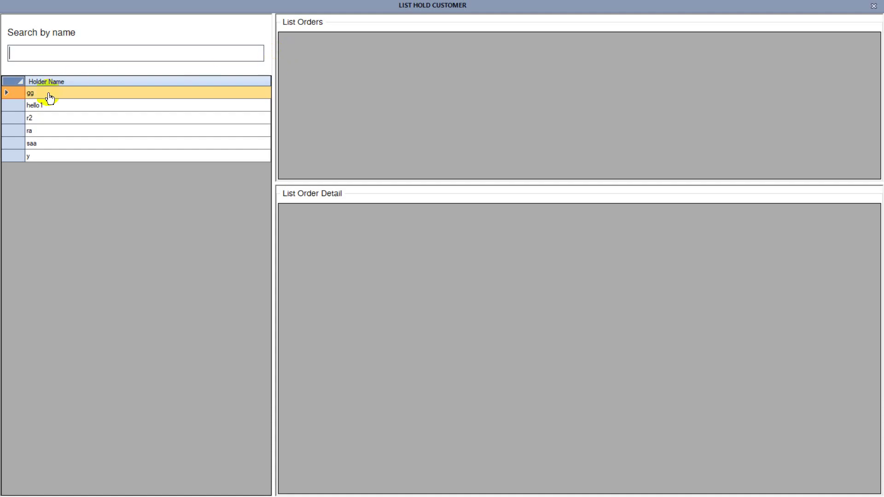
{"action": "left_click", "coordinate": [49, 98]}
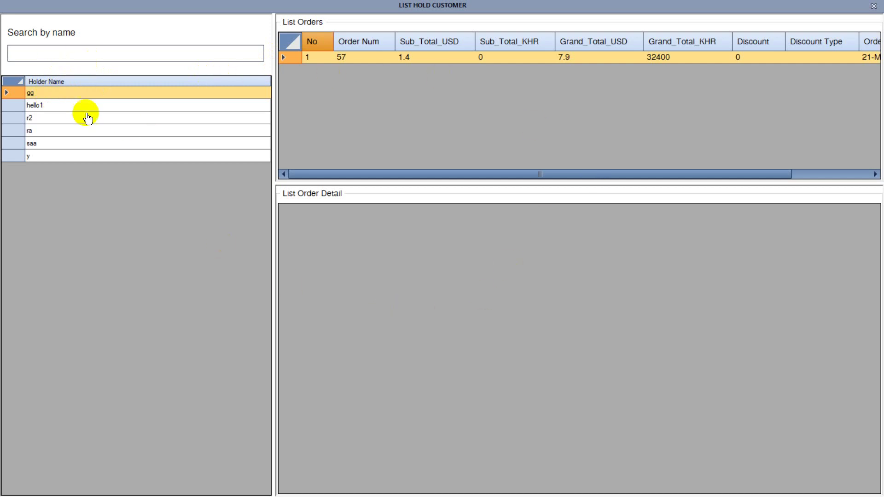
{"action": "left_click", "coordinate": [56, 106]}
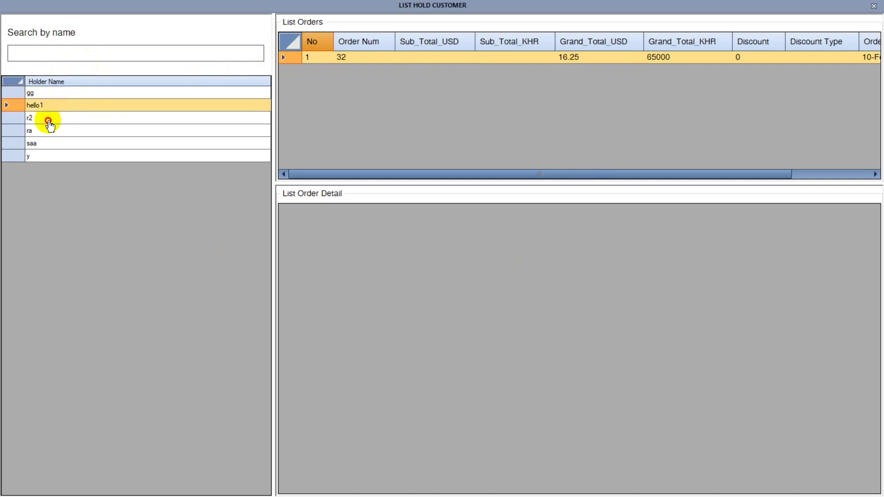
{"action": "left_click", "coordinate": [48, 120]}
{"action": "left_click", "coordinate": [44, 130]}
{"action": "left_click", "coordinate": [48, 147]}
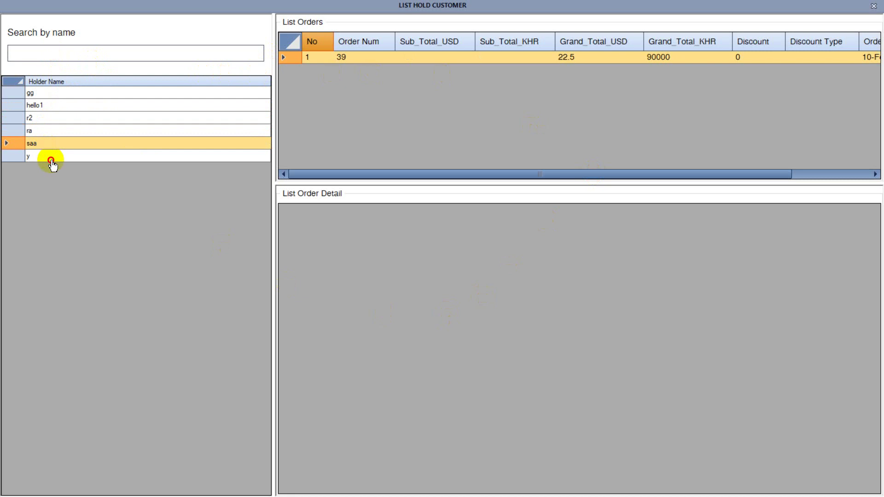
{"action": "left_click", "coordinate": [50, 156]}
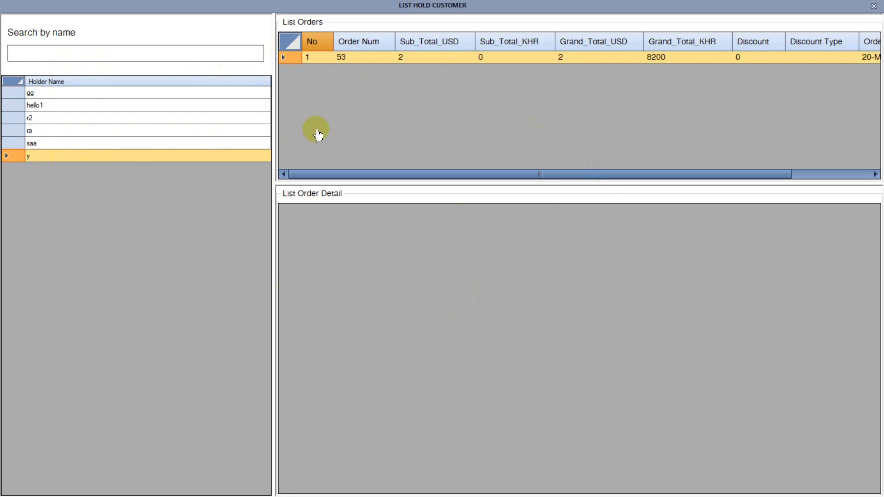
{"action": "left_click", "coordinate": [64, 144]}
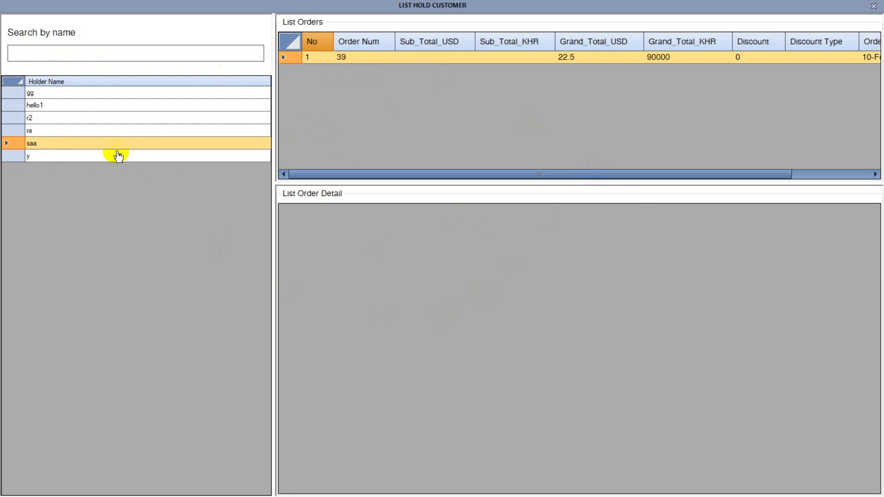
{"action": "left_click", "coordinate": [34, 132]}
{"action": "left_click", "coordinate": [43, 120]}
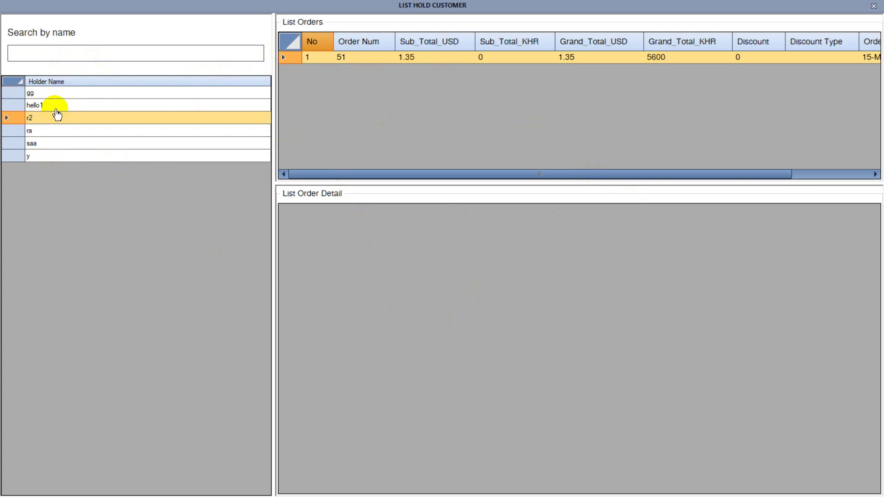
Step: Show the item details of the last holder's order in the Holder List, and close the list
{"action": "left_click", "coordinate": [51, 156]}
{"action": "left_click", "coordinate": [357, 59]}
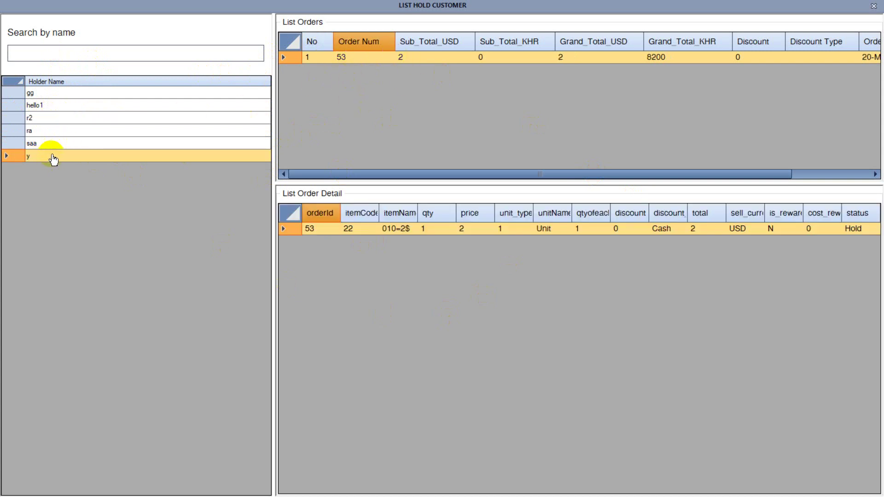
{"action": "left_click", "coordinate": [351, 65]}
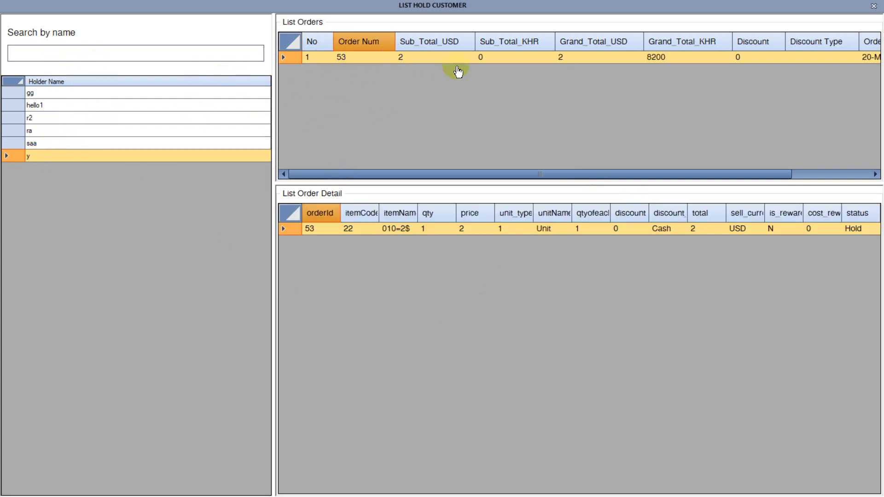
{"action": "left_click", "coordinate": [329, 232]}
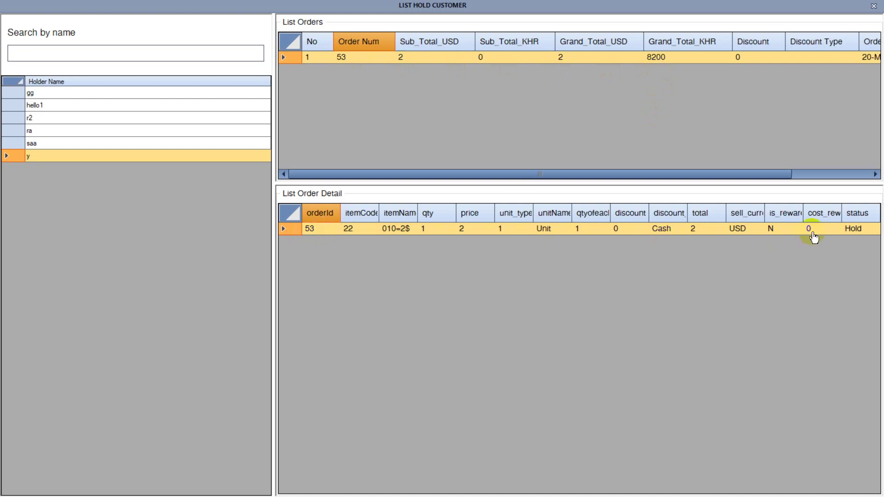
{"action": "left_click", "coordinate": [873, 6]}
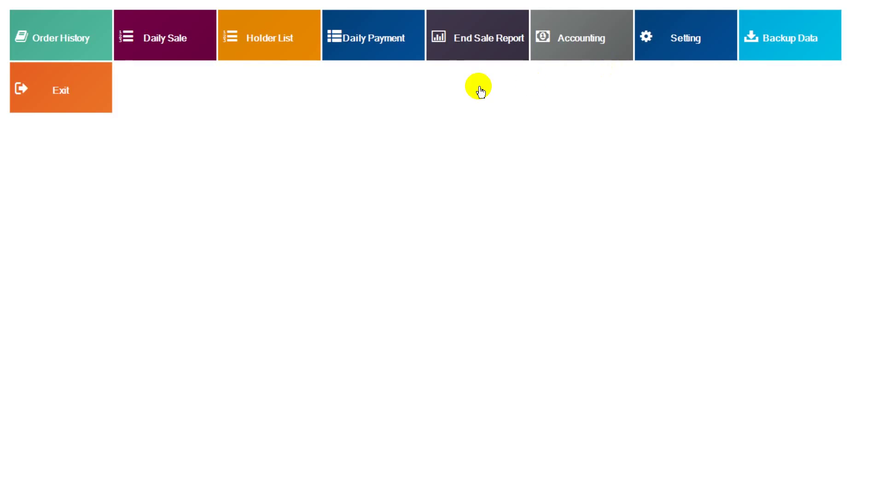
Step: Open Daily Payment and filter the payments from 21-Mar-19 to 21-Mar-19
{"action": "left_click", "coordinate": [294, 44]}
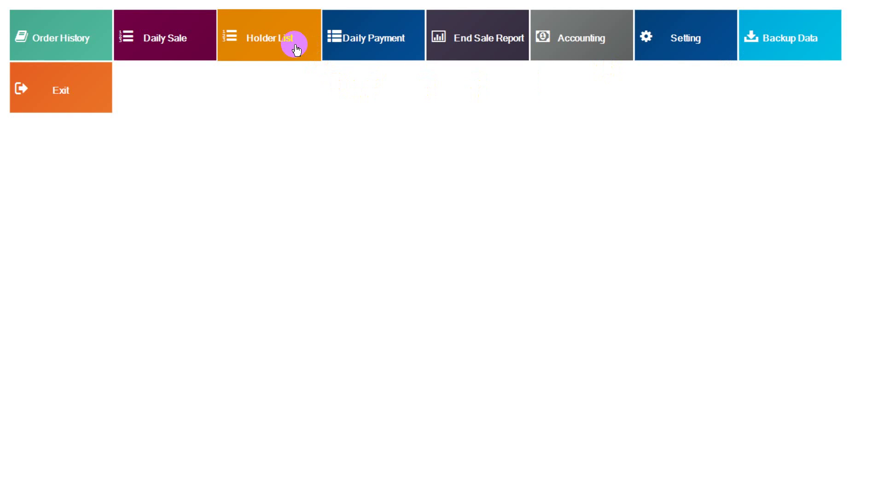
{"action": "left_click", "coordinate": [371, 46]}
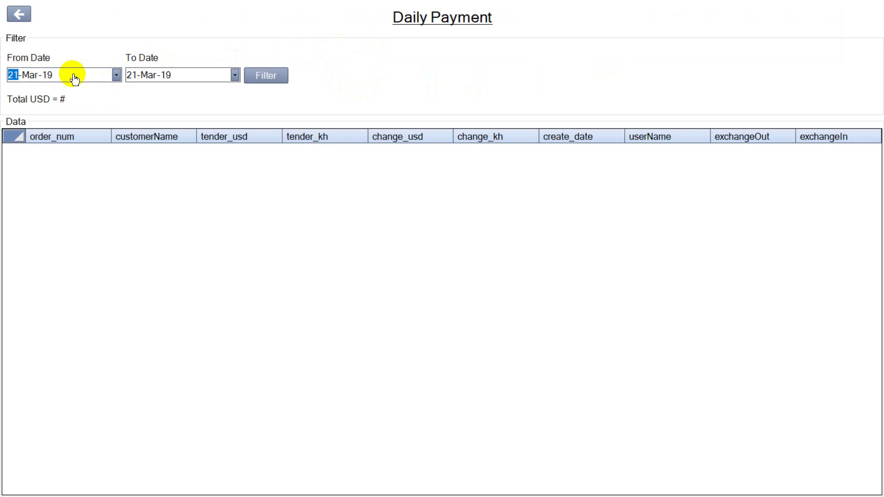
{"action": "left_click", "coordinate": [273, 81]}
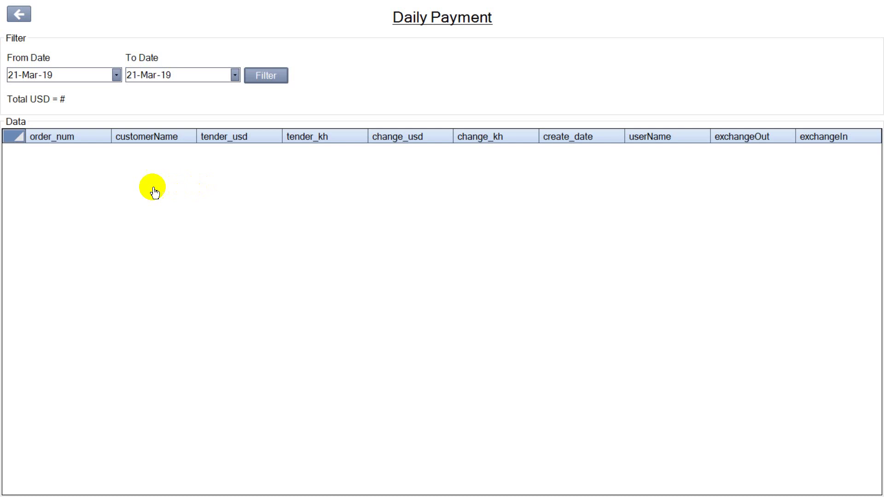
{"action": "left_click", "coordinate": [137, 184]}
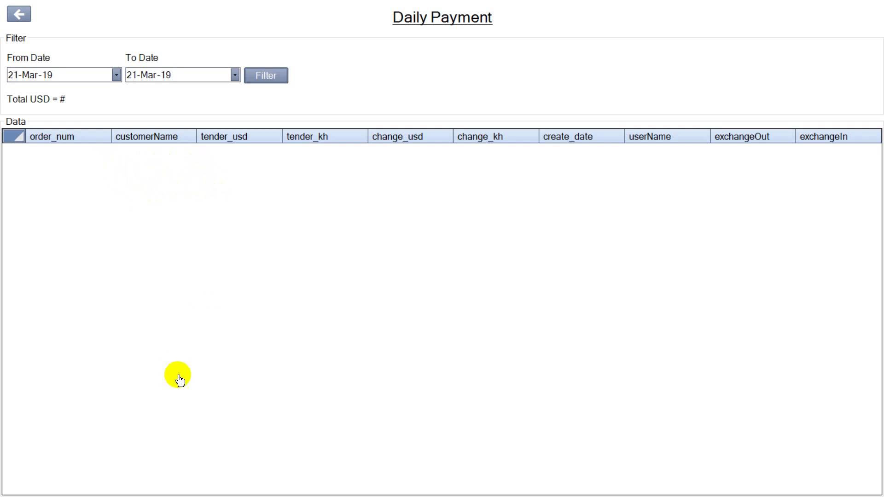
Step: Check the computer's current date against the Daily Payment filter dates
{"action": "key", "text": "super"}
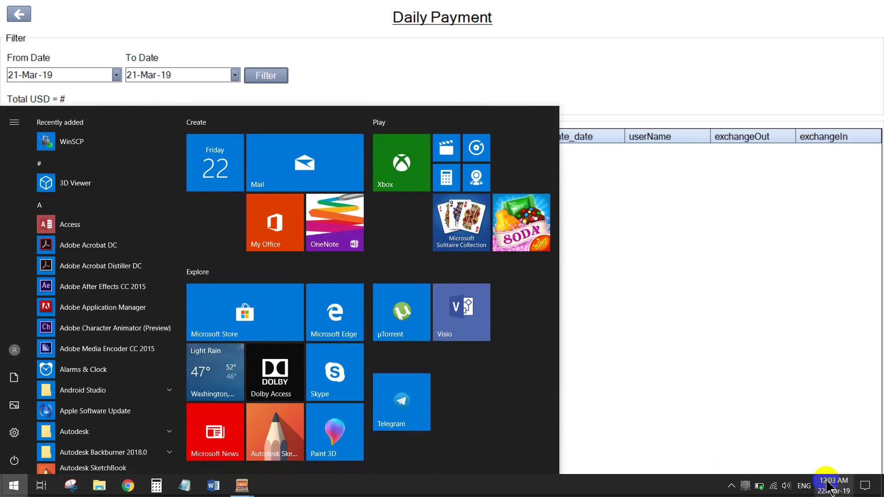
{"action": "mouse_move", "coordinate": [828, 486]}
{"action": "left_click", "coordinate": [770, 374]}
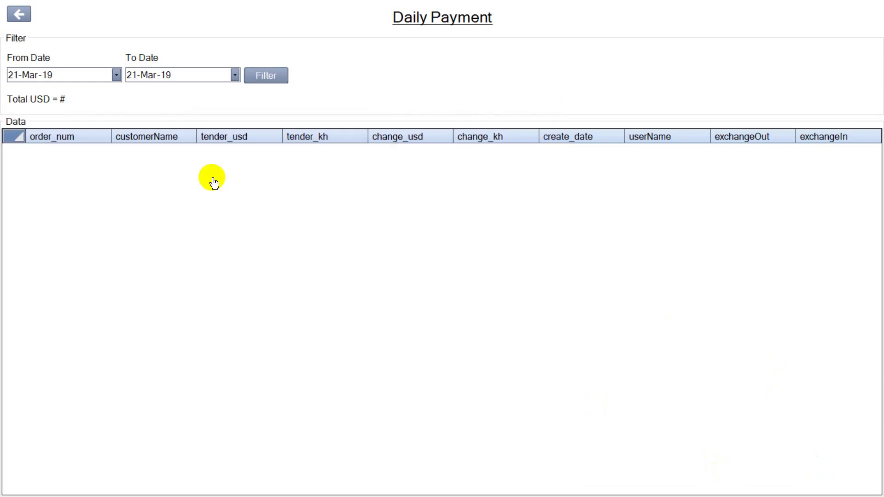
Step: Leave Daily Payment, look at the Order History screen, and return to the admin menu
{"action": "left_click", "coordinate": [24, 18]}
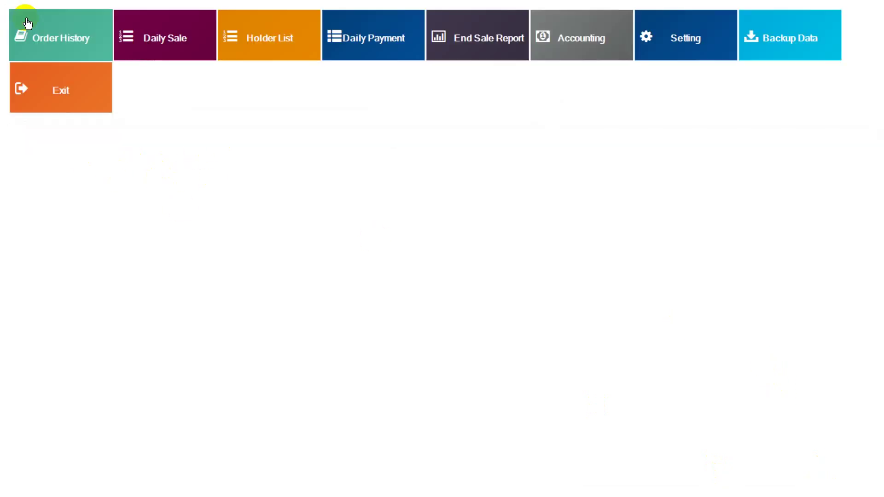
{"action": "left_click", "coordinate": [58, 42]}
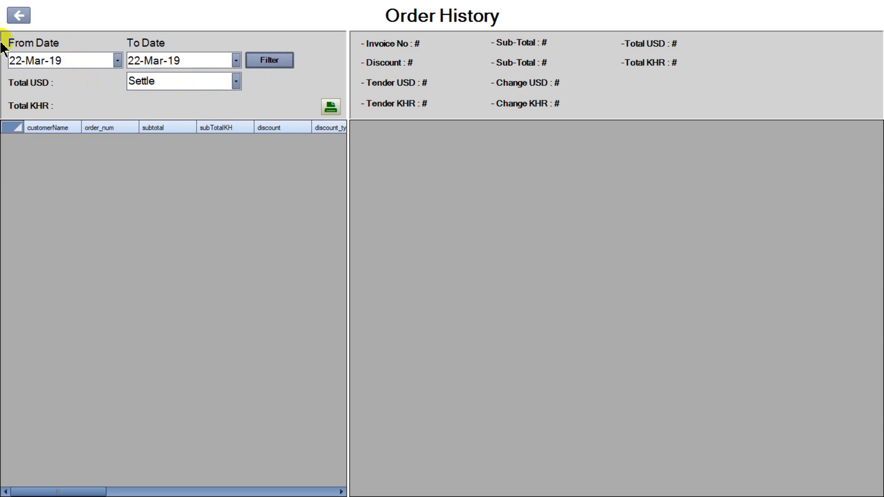
{"action": "left_click", "coordinate": [23, 25]}
Step: Exit the admin menu to the cashier screen and show the last held order's details in List Hold Order
{"action": "left_click", "coordinate": [61, 92]}
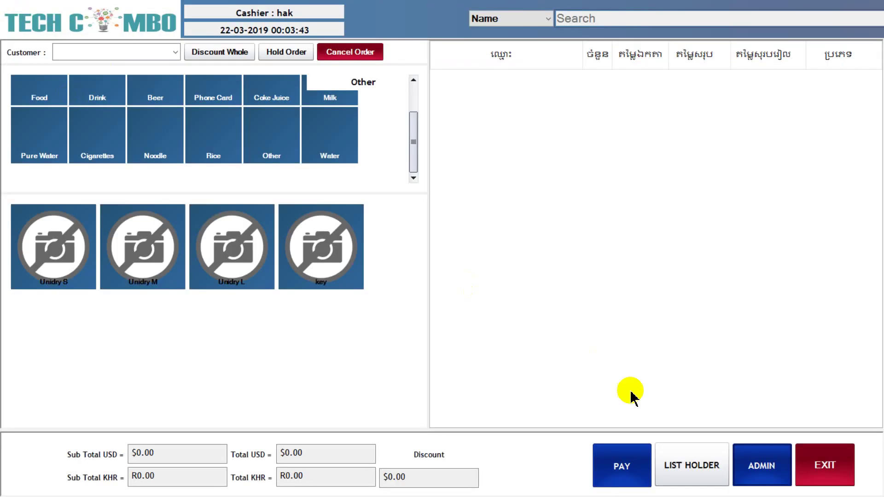
{"action": "left_click", "coordinate": [650, 468]}
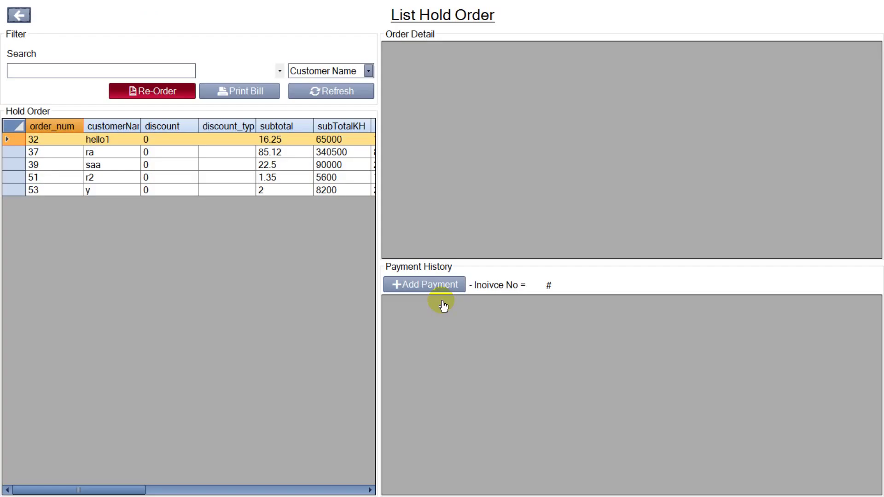
{"action": "left_click", "coordinate": [92, 191]}
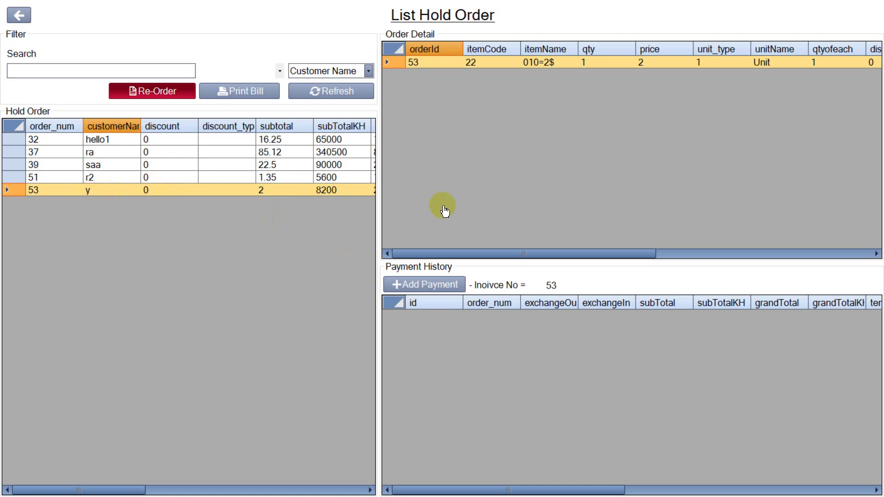
Step: Add a payment with 1 USD tendered to the last held order and settle it
{"action": "left_click", "coordinate": [459, 285]}
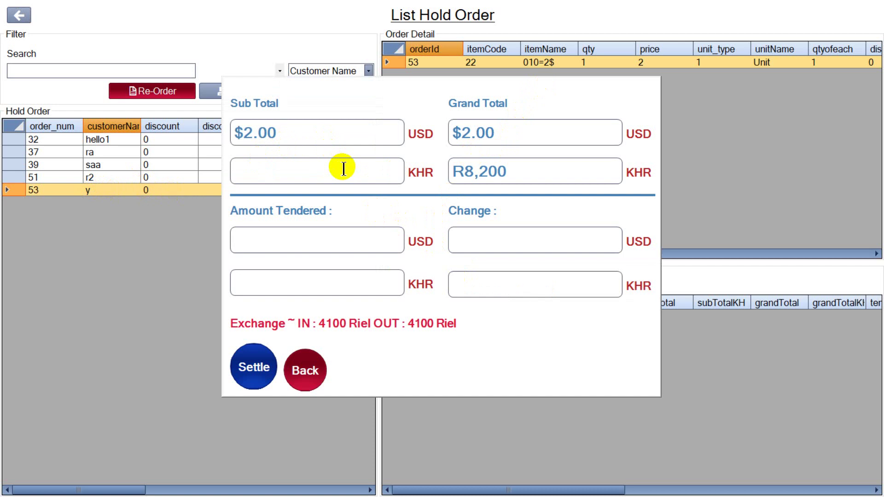
{"action": "type", "text": "1"}
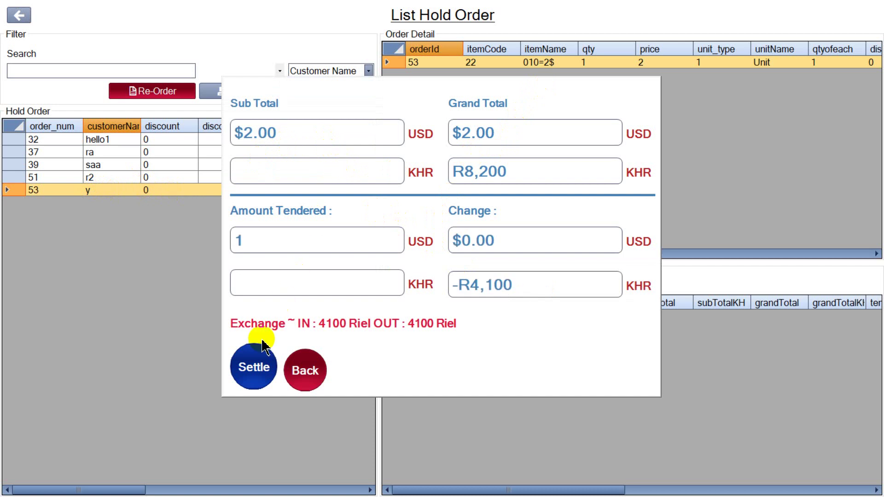
{"action": "left_click", "coordinate": [253, 367]}
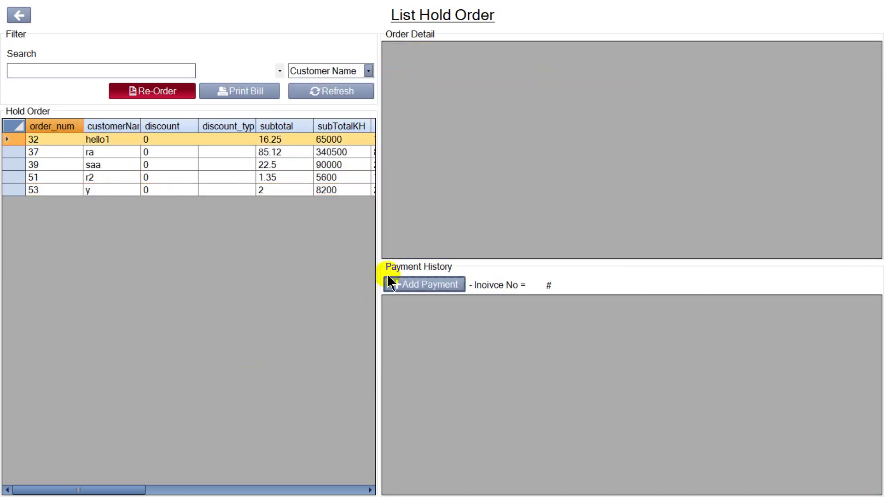
Step: Leave List Hold Order, open Daily Payment from the admin menu, and examine the payment rows for 22-Mar-19
{"action": "left_click", "coordinate": [17, 17]}
{"action": "left_click", "coordinate": [772, 465]}
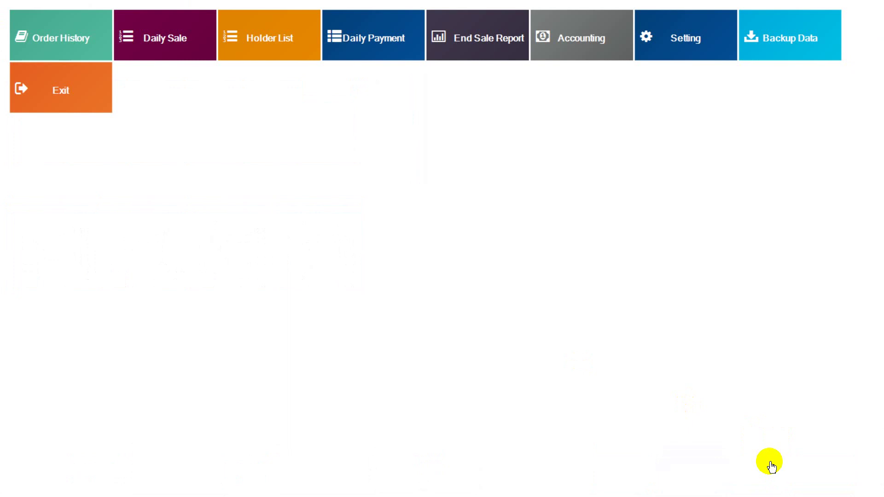
{"action": "left_click", "coordinate": [376, 54]}
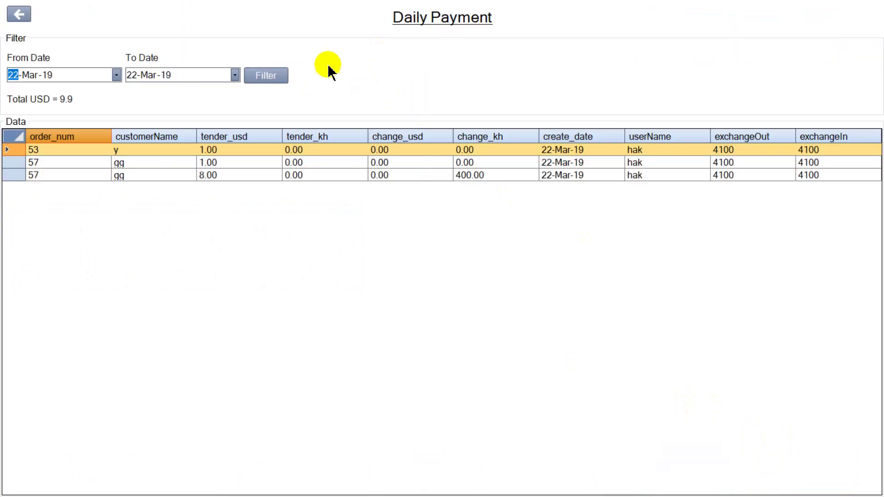
{"action": "left_click", "coordinate": [132, 153]}
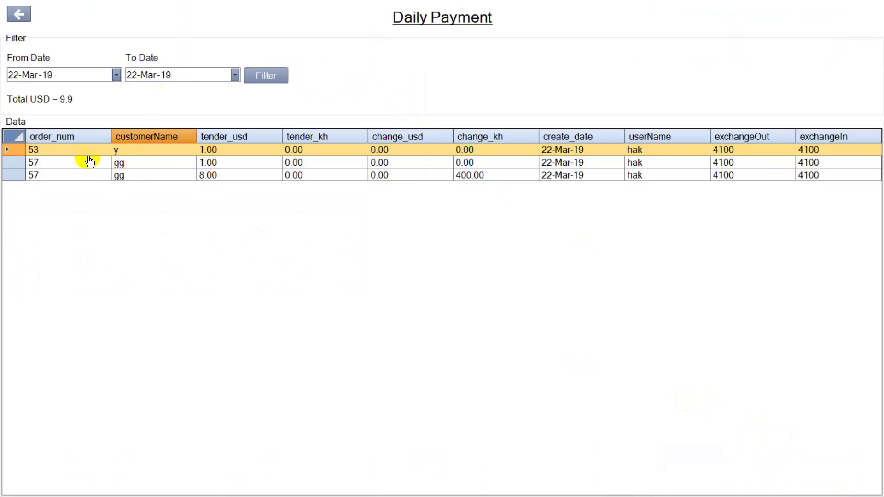
{"action": "left_click", "coordinate": [205, 153]}
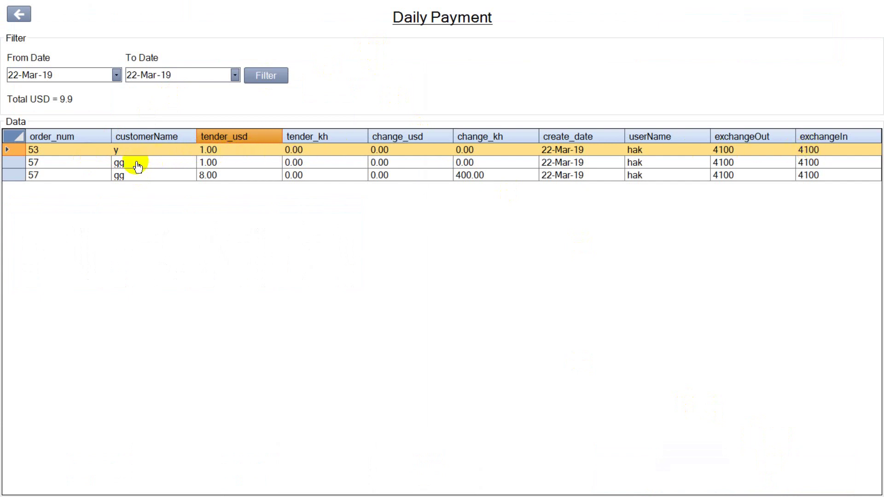
{"action": "left_click", "coordinate": [126, 177]}
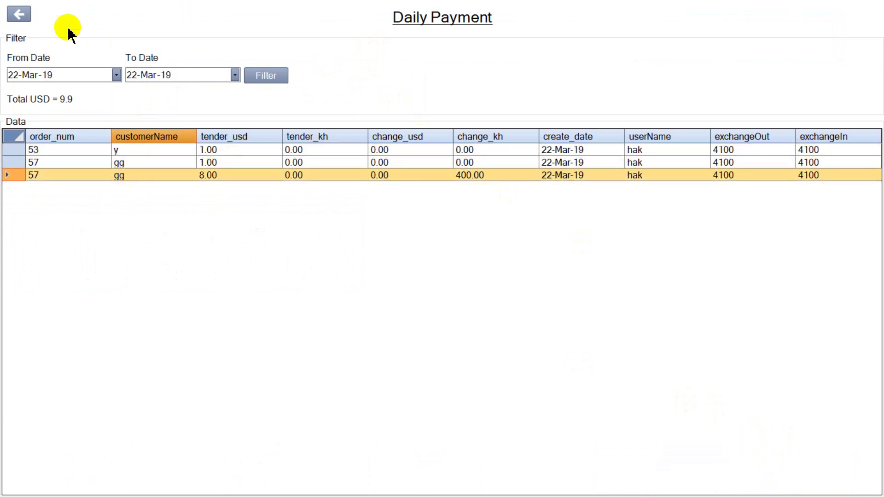
Step: Leave Daily Payment, exit the admin menu, and show the last held order's payment history in List Hold Order
{"action": "left_click", "coordinate": [21, 20]}
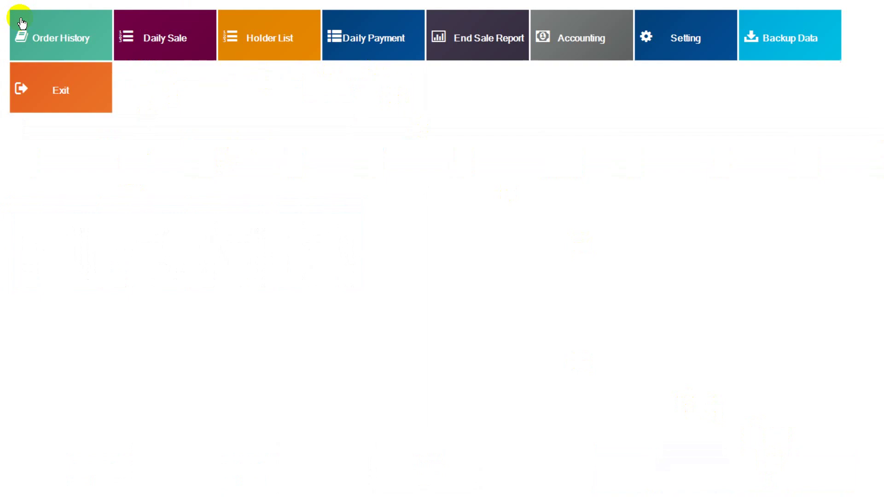
{"action": "left_click", "coordinate": [50, 89]}
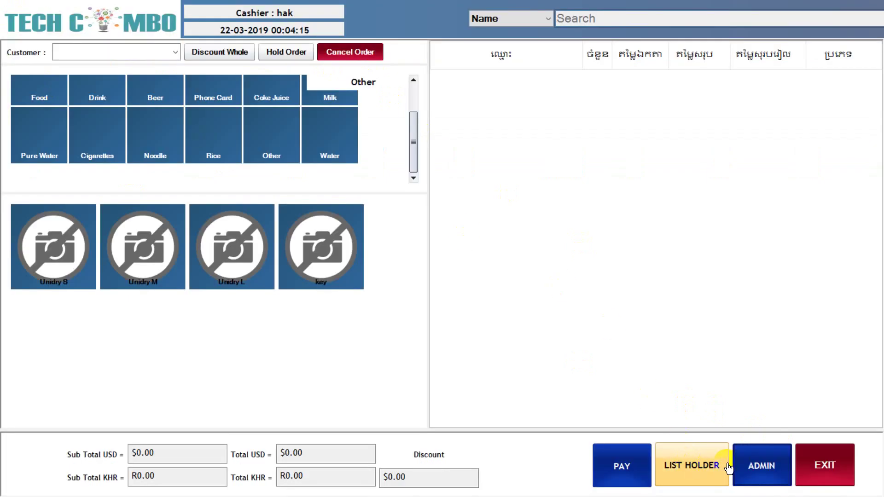
{"action": "left_click", "coordinate": [714, 469]}
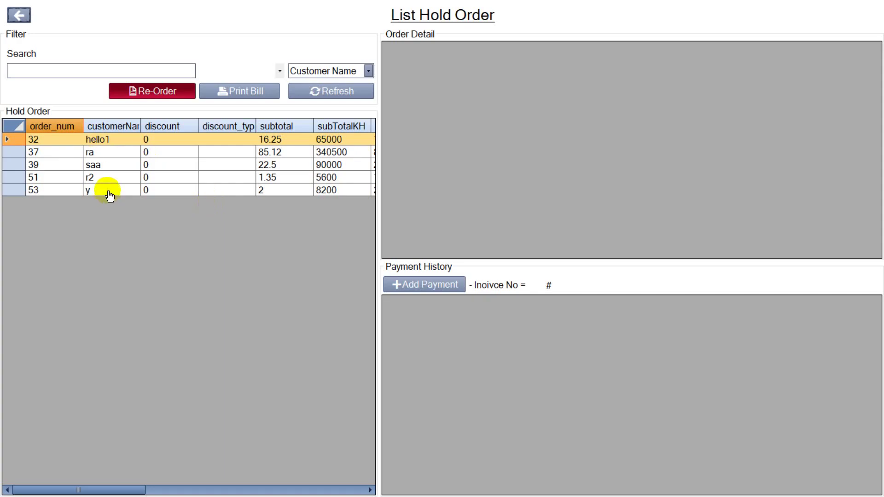
{"action": "left_click", "coordinate": [109, 190]}
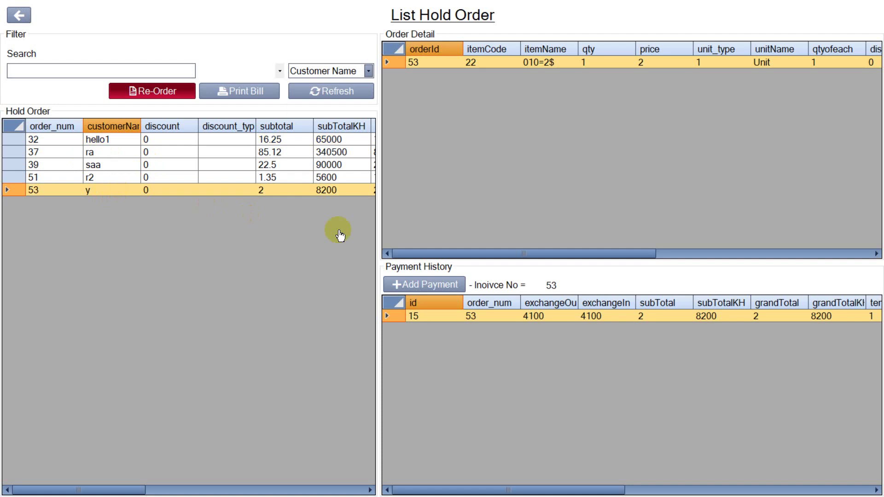
Step: Settle the last held order with a second payment of 1 USD and close its receipt
{"action": "left_click", "coordinate": [437, 284]}
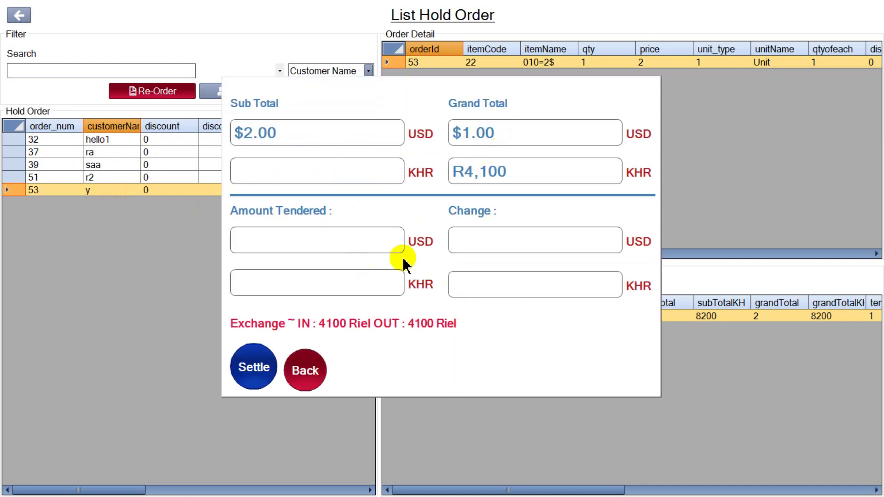
{"action": "left_click", "coordinate": [396, 243]}
{"action": "type", "text": "1"}
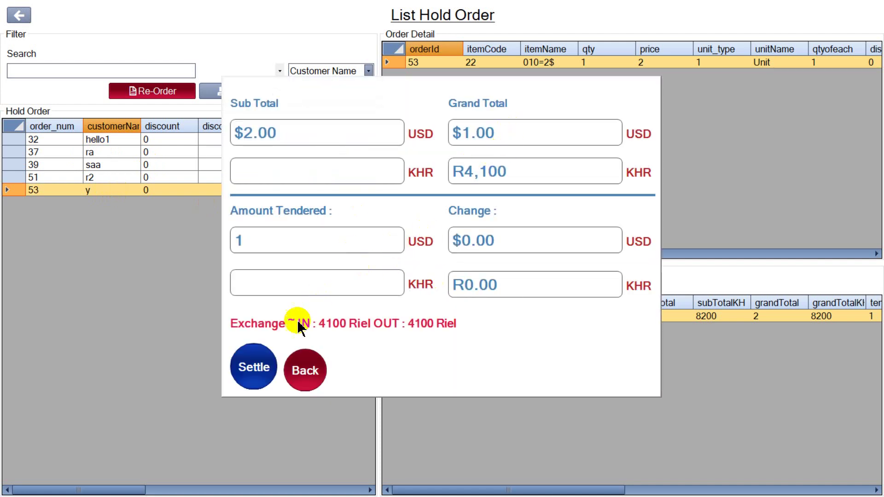
{"action": "left_click", "coordinate": [252, 367]}
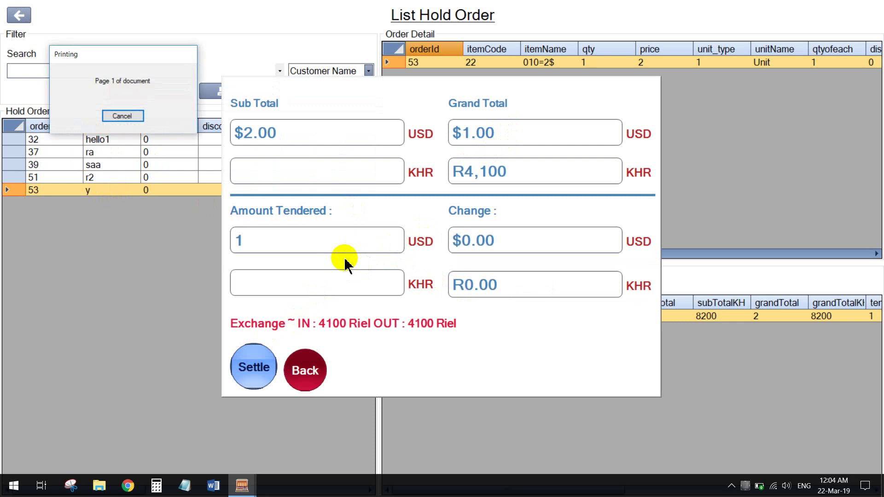
{"action": "left_click", "coordinate": [443, 320]}
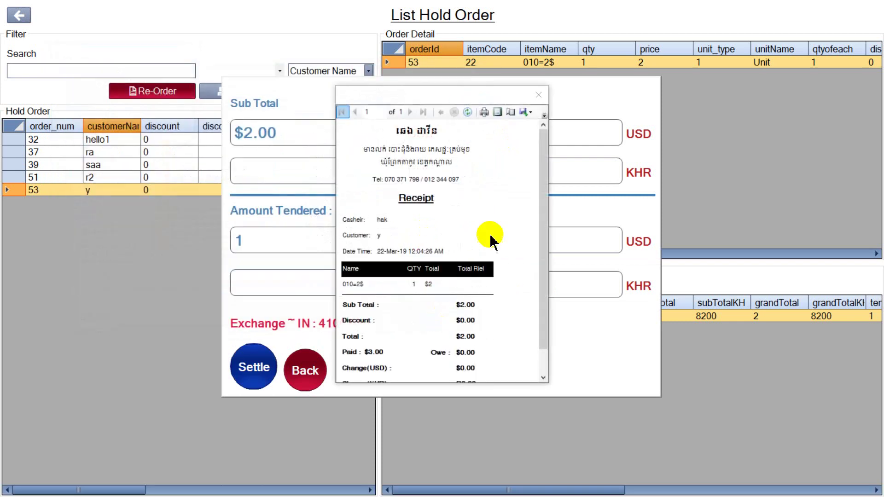
{"action": "left_click", "coordinate": [537, 97]}
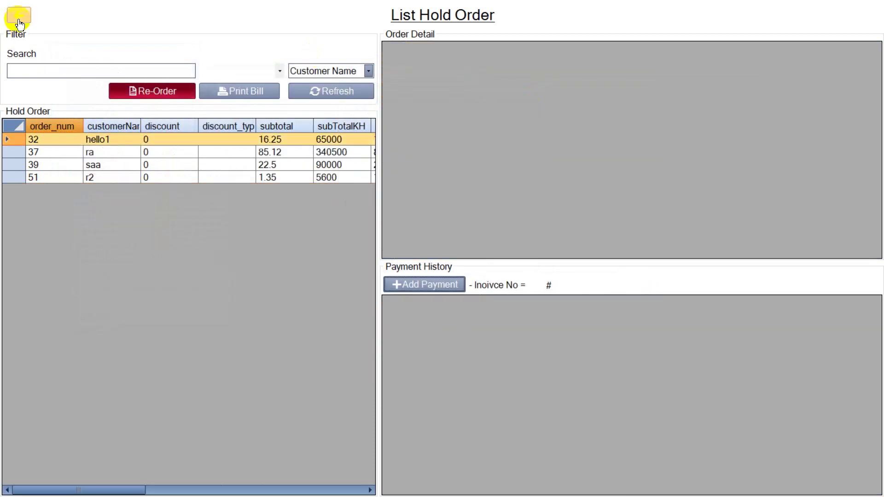
Step: Reopen Daily Payment from the admin menu, inspect the held order's second payment row, and return to the menu
{"action": "left_click", "coordinate": [17, 18]}
{"action": "left_click", "coordinate": [757, 470]}
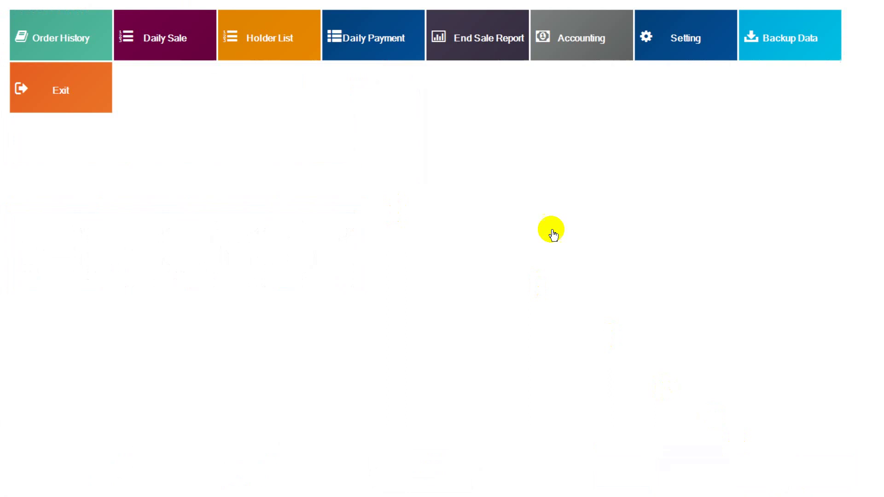
{"action": "left_click", "coordinate": [338, 58]}
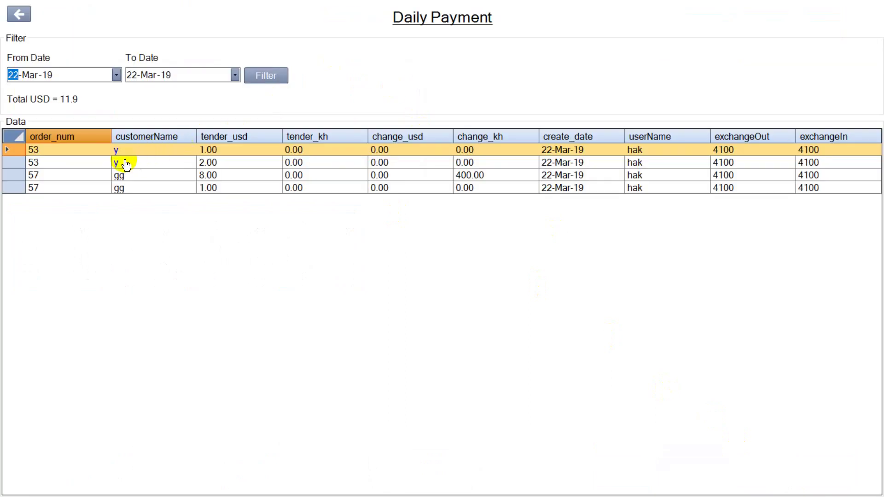
{"action": "left_click", "coordinate": [120, 164]}
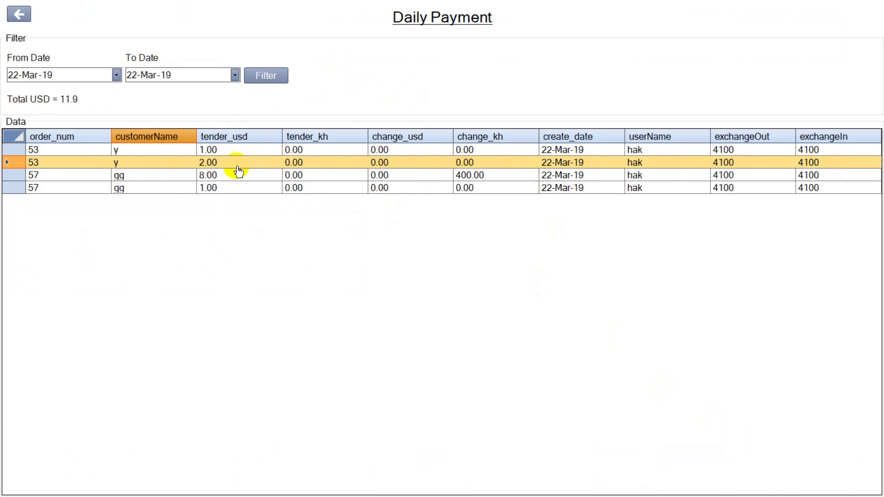
{"action": "left_click", "coordinate": [18, 15]}
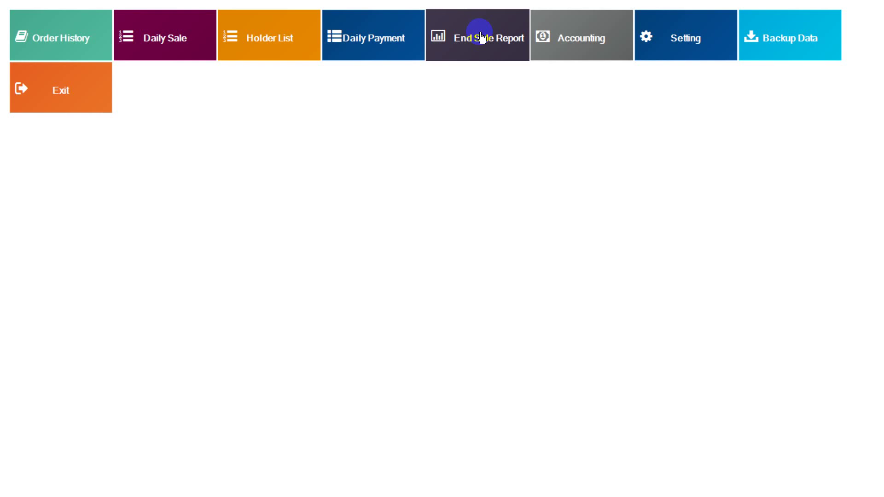
Step: Open Accounting and save an Income entry named fee with an amount of 10, dated 22-Mar-19
{"action": "left_click", "coordinate": [559, 50]}
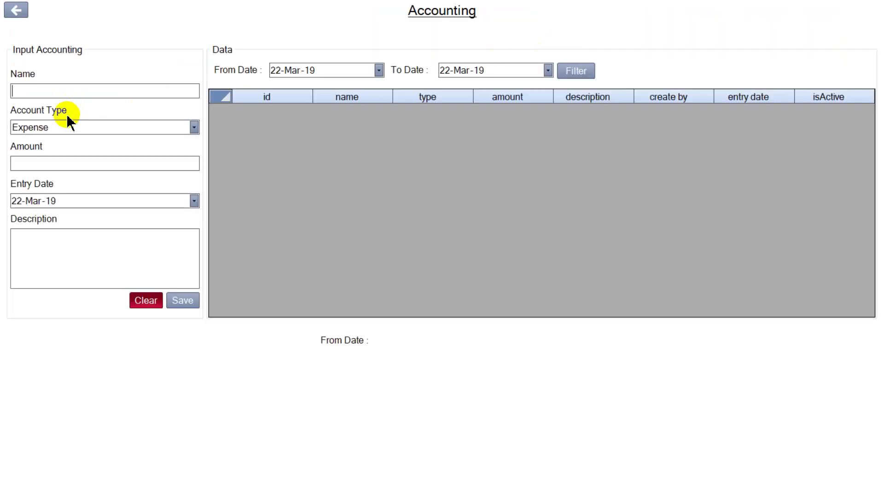
{"action": "left_click", "coordinate": [33, 133]}
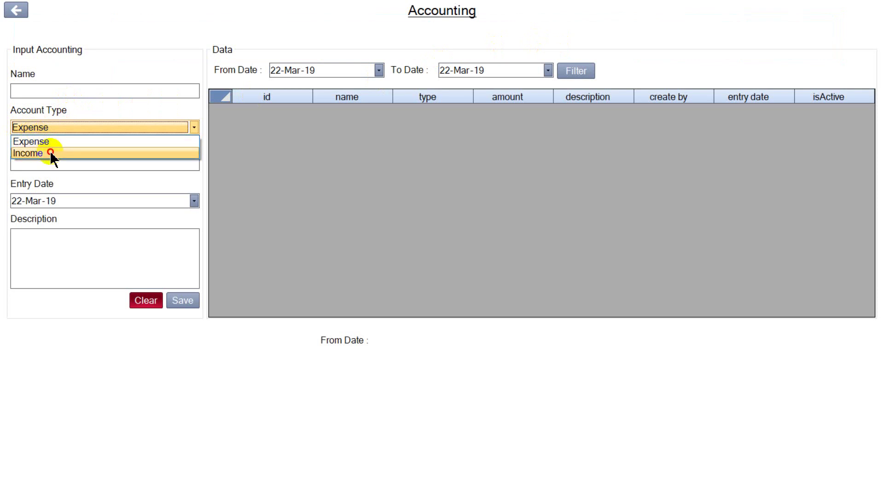
{"action": "left_click", "coordinate": [51, 153]}
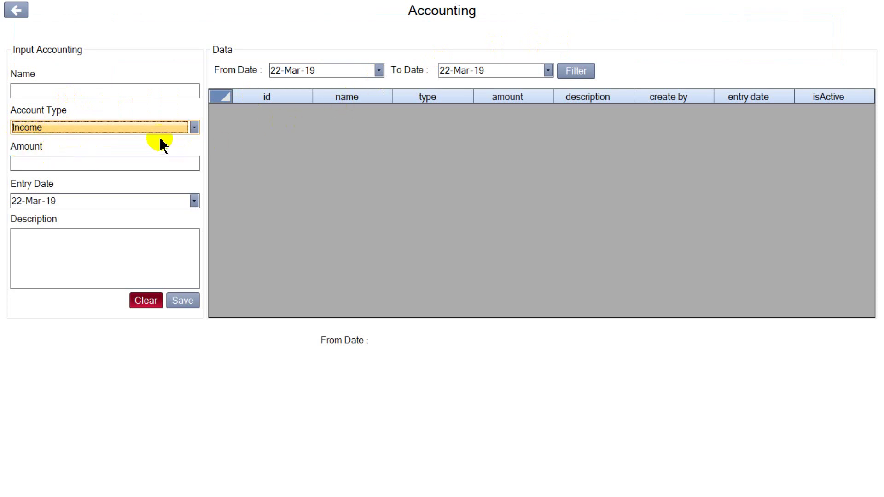
{"action": "left_click", "coordinate": [90, 161]}
{"action": "left_click", "coordinate": [81, 93]}
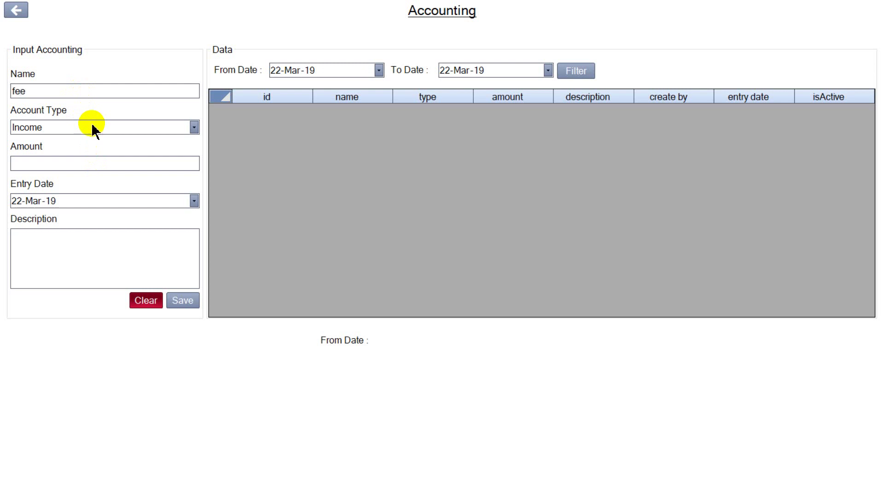
{"action": "left_click", "coordinate": [117, 166]}
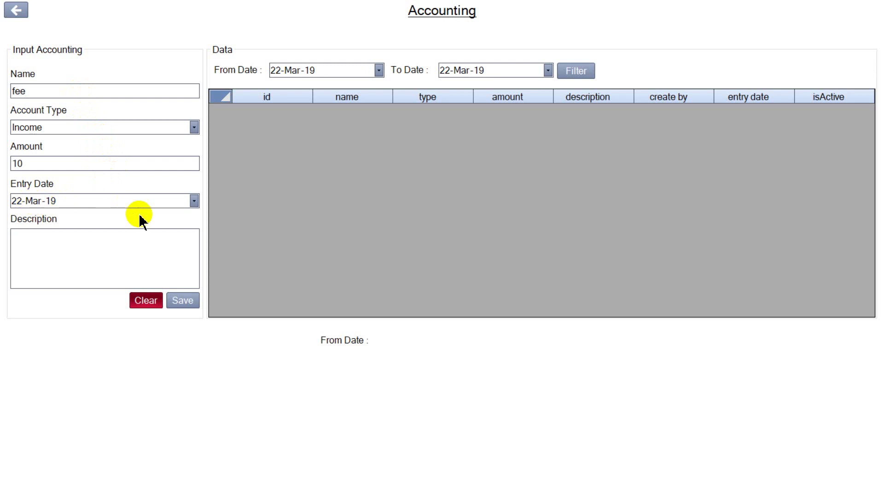
{"action": "left_click", "coordinate": [197, 302]}
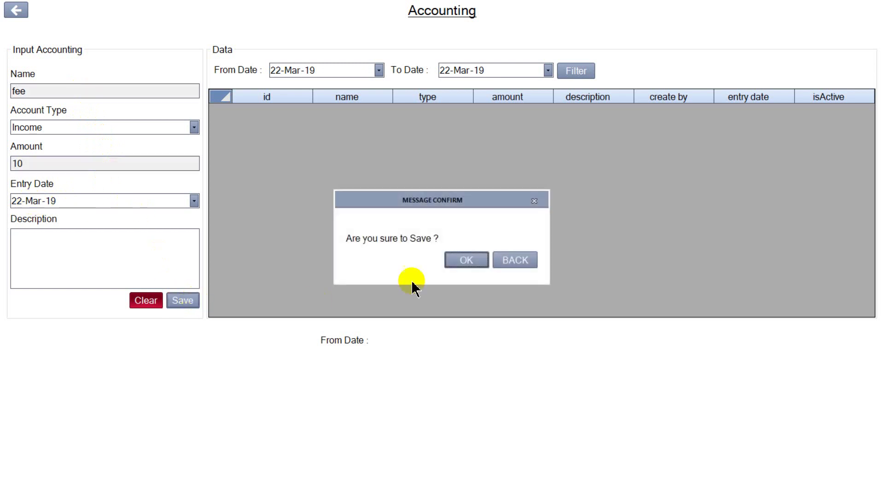
{"action": "left_click", "coordinate": [474, 272]}
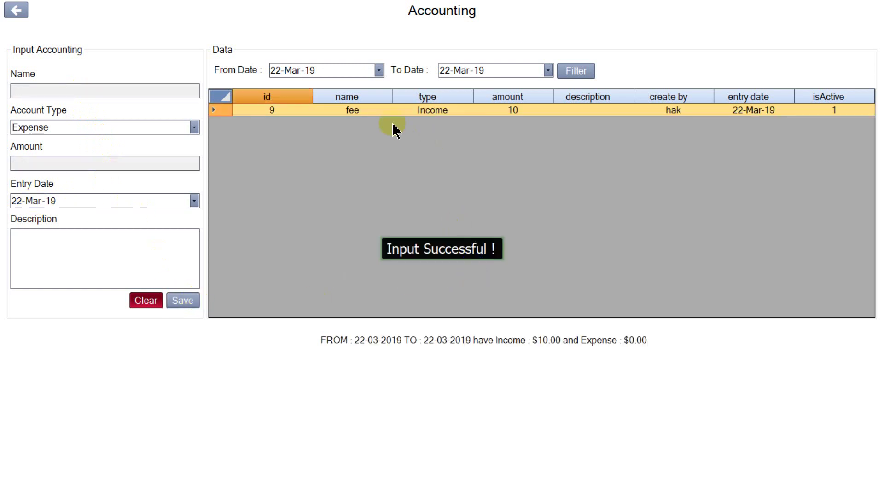
Step: Update the fee entry to the name fuel, type Expense and amount 2, and select the updated row
{"action": "left_click", "coordinate": [363, 111]}
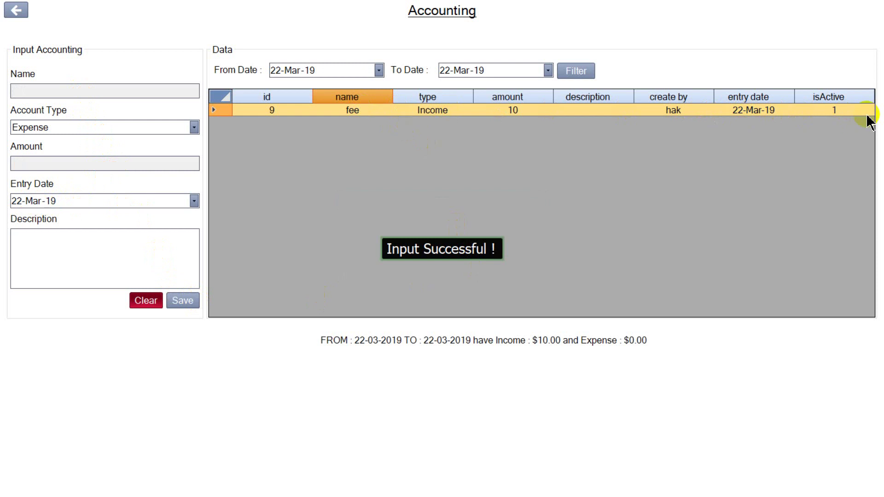
{"action": "left_click", "coordinate": [43, 92]}
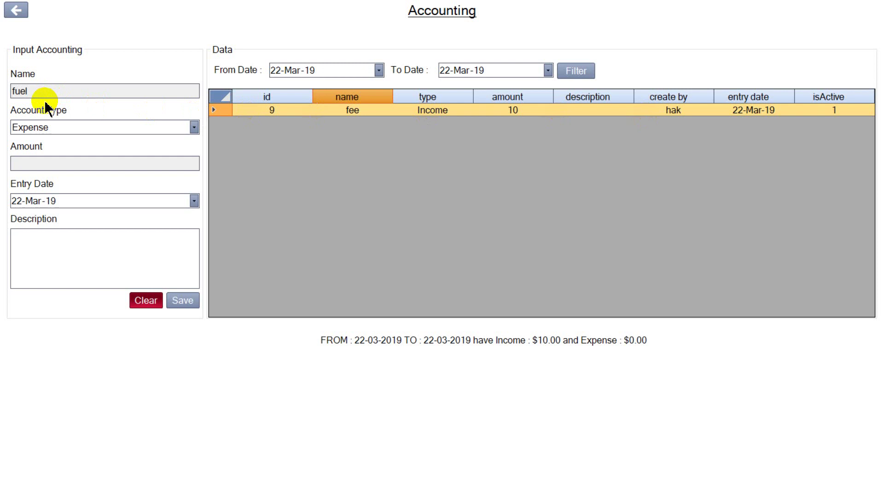
{"action": "left_click", "coordinate": [62, 159]}
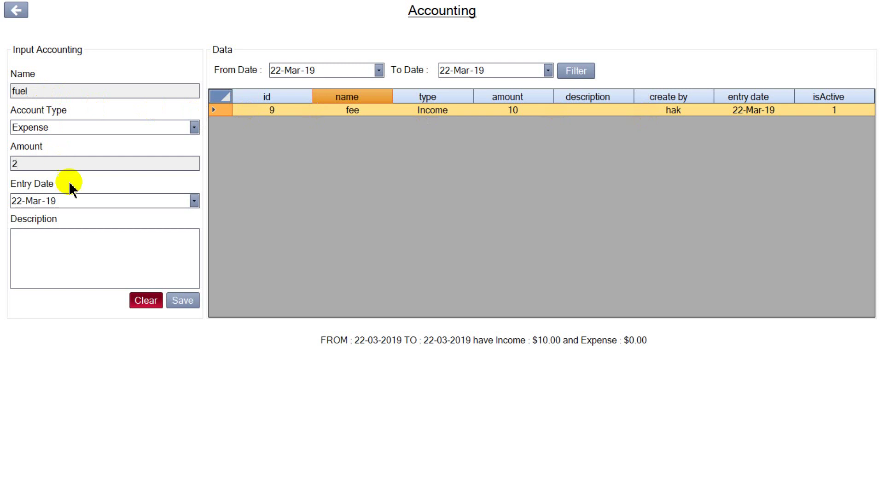
{"action": "left_click", "coordinate": [109, 253]}
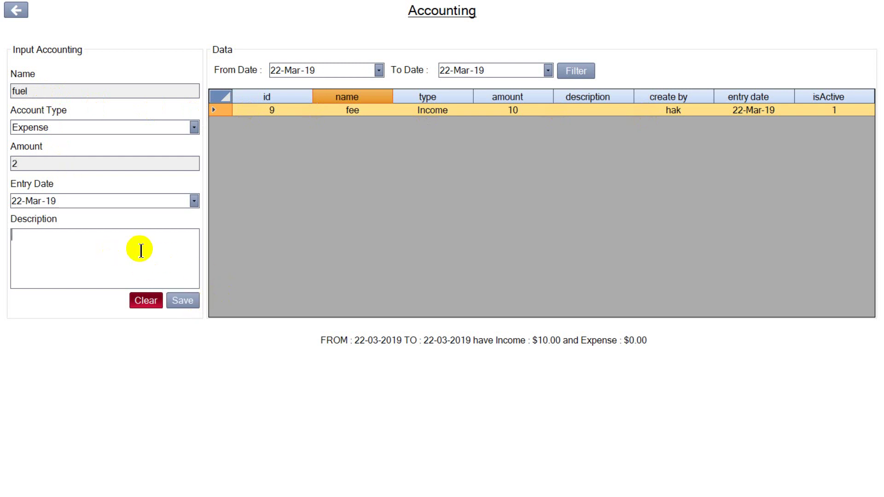
{"action": "left_click", "coordinate": [191, 301]}
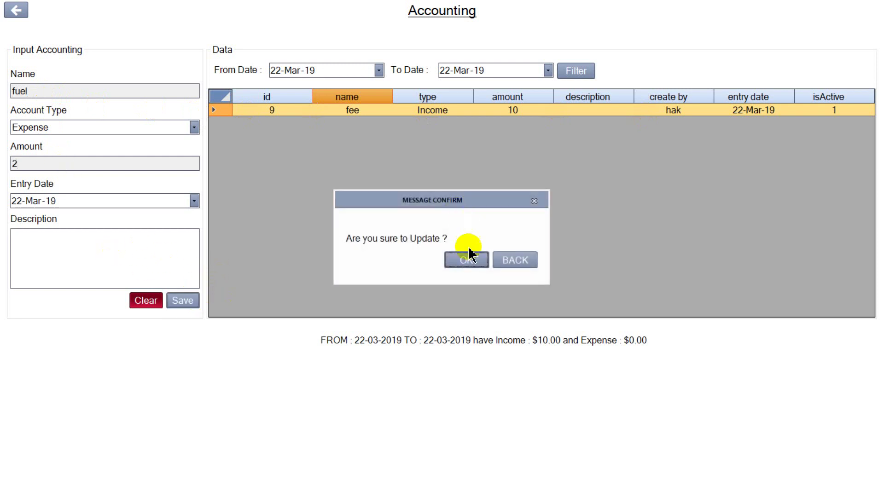
{"action": "left_click", "coordinate": [458, 257]}
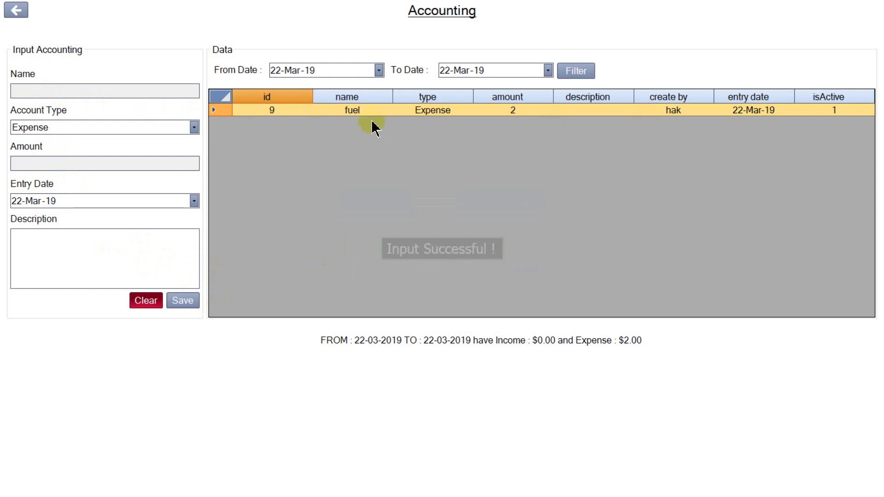
{"action": "left_click", "coordinate": [482, 92]}
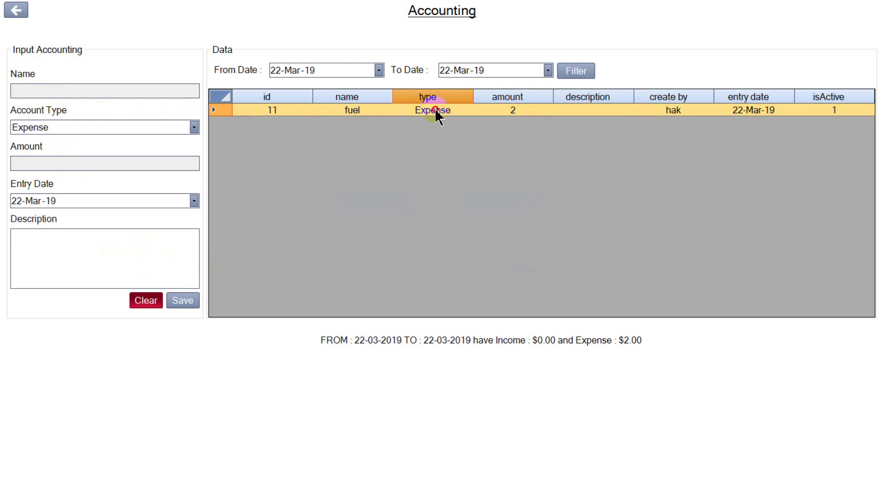
Step: Save a new Income entry named wing with an amount of 1000, dated 22-Mar-19
{"action": "left_click", "coordinate": [436, 113]}
{"action": "left_click", "coordinate": [496, 115]}
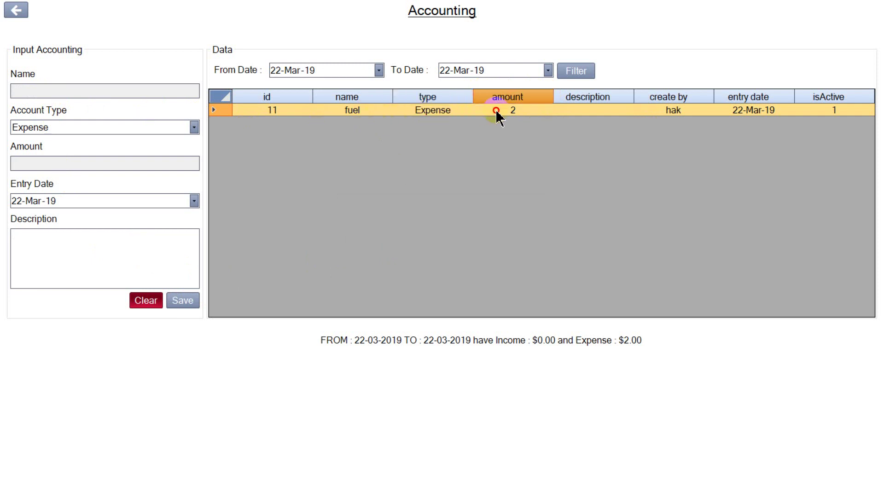
{"action": "left_click", "coordinate": [60, 127]}
{"action": "left_click", "coordinate": [39, 154]}
{"action": "left_click", "coordinate": [41, 90]}
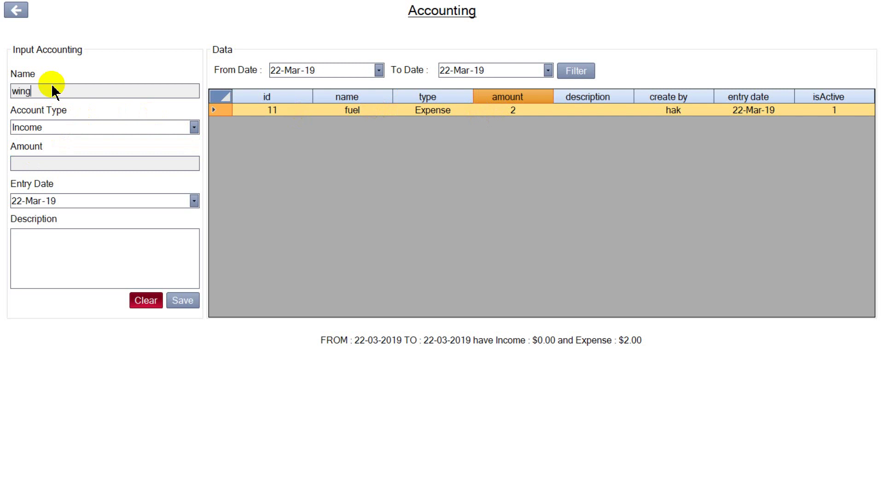
{"action": "left_click", "coordinate": [81, 163]}
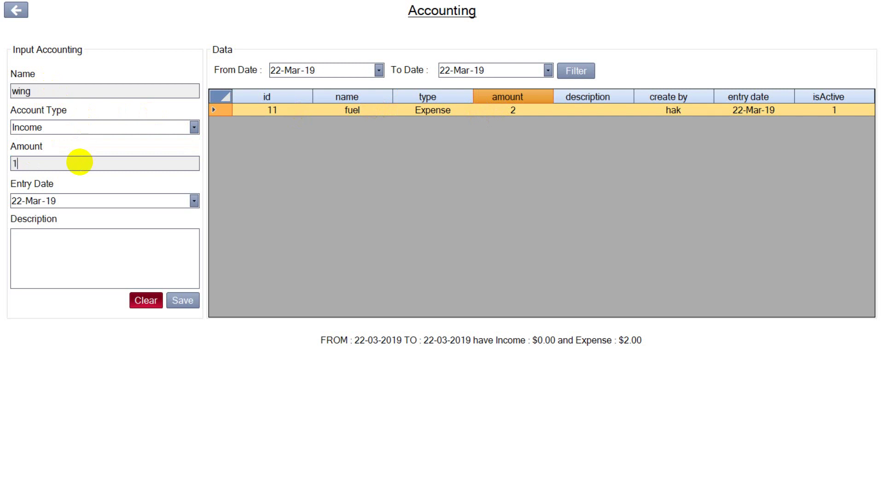
{"action": "type", "text": "1000"}
{"action": "left_click", "coordinate": [196, 299]}
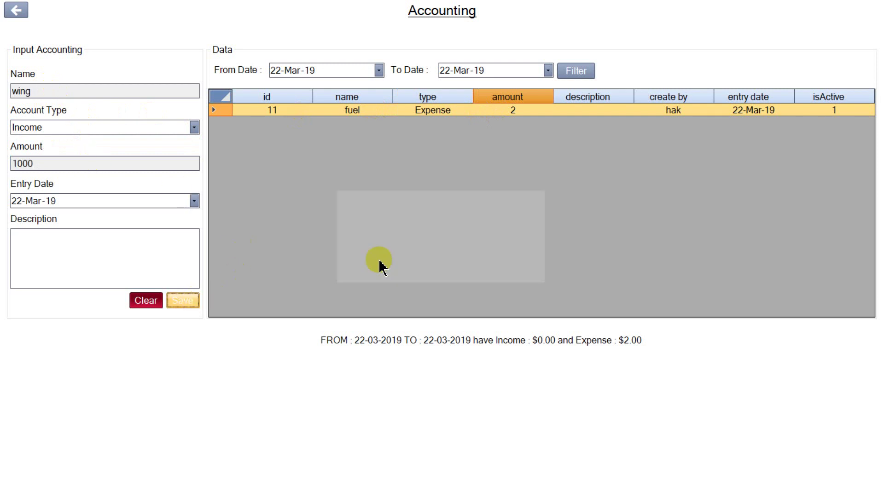
{"action": "left_click", "coordinate": [464, 260]}
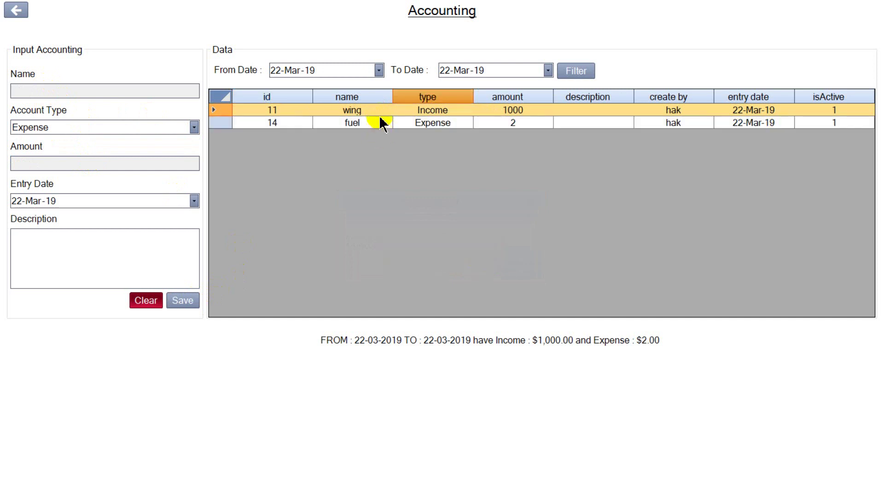
Step: Check the wing and fuel rows with the income and expense totals, and return to the admin menu
{"action": "left_click", "coordinate": [351, 115]}
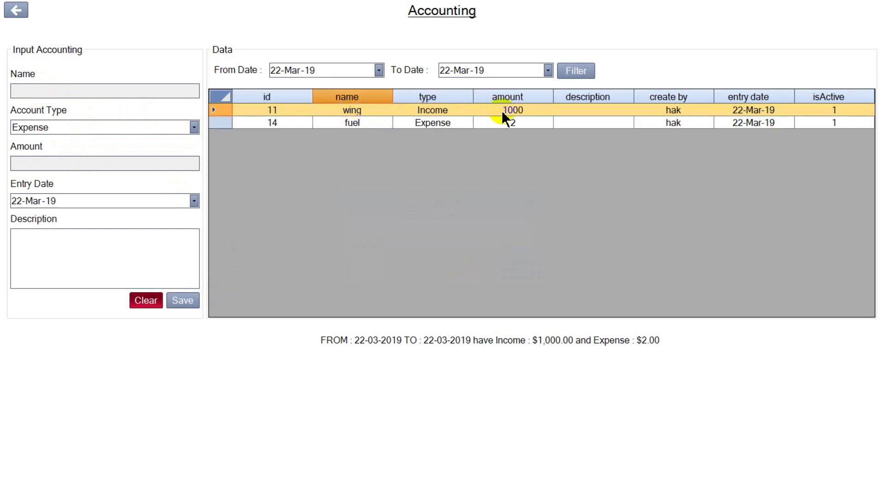
{"action": "left_click", "coordinate": [344, 126]}
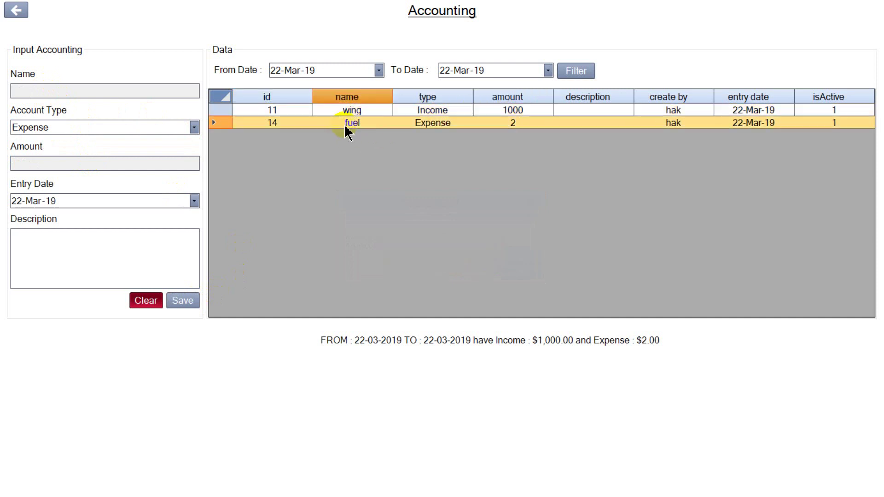
{"action": "left_click", "coordinate": [507, 125]}
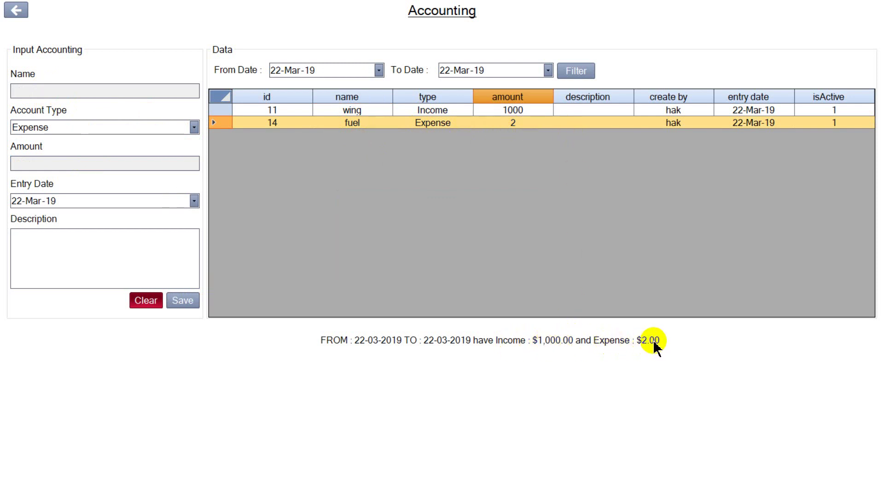
{"action": "left_click", "coordinate": [16, 9]}
Step: Generate the End Sale Report from 22-Mar-19 to 22-Mar-19, review its totals and close it
{"action": "left_click", "coordinate": [471, 50]}
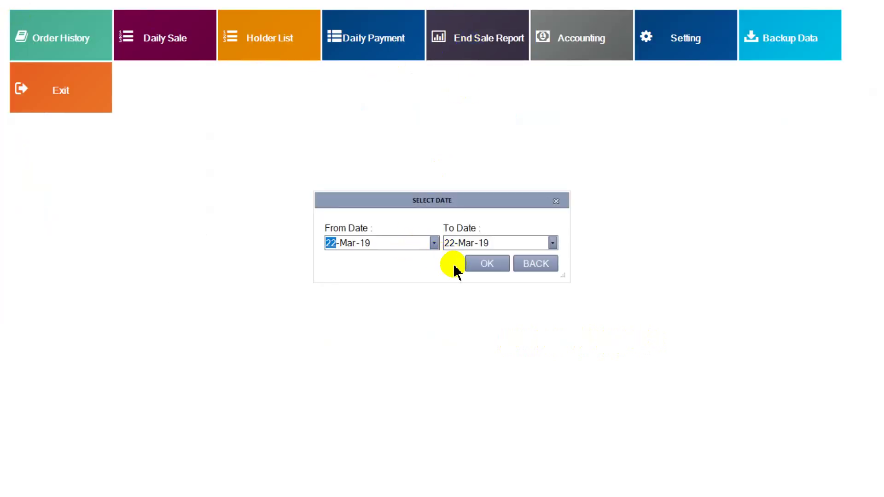
{"action": "left_click", "coordinate": [475, 268]}
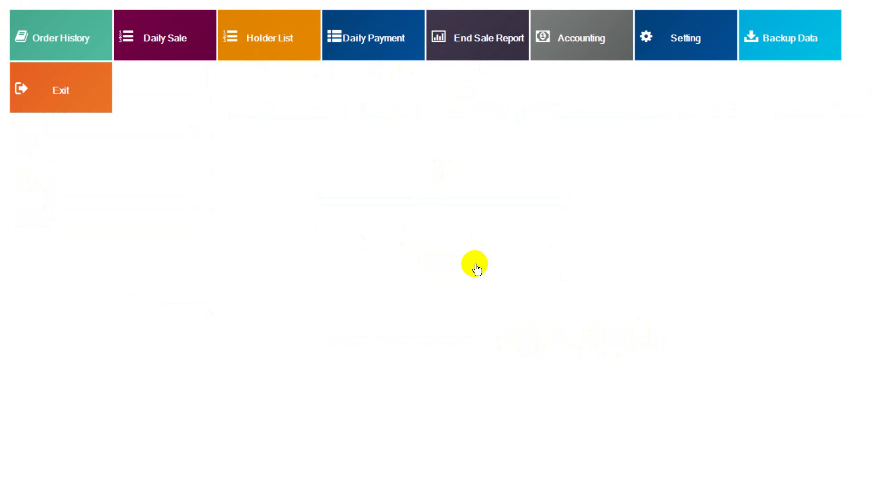
{"action": "left_click", "coordinate": [487, 352]}
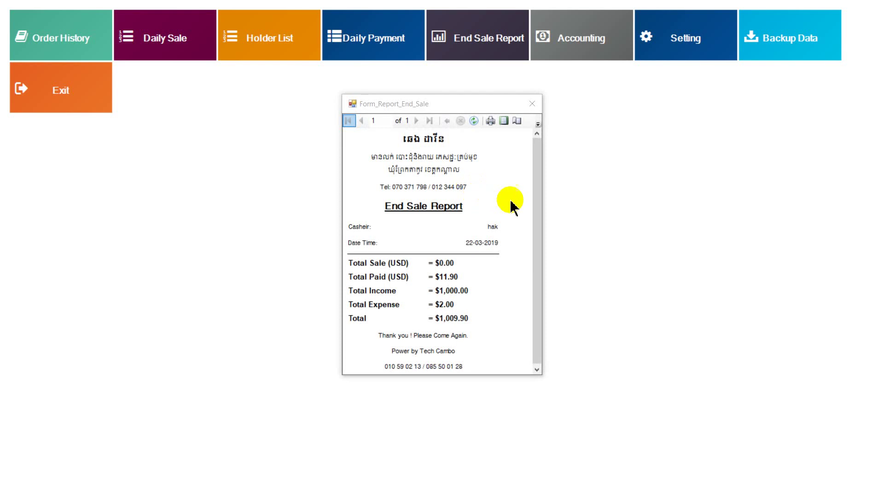
{"action": "left_click_drag", "start_coordinate": [536, 193], "coordinate": [520, 249]}
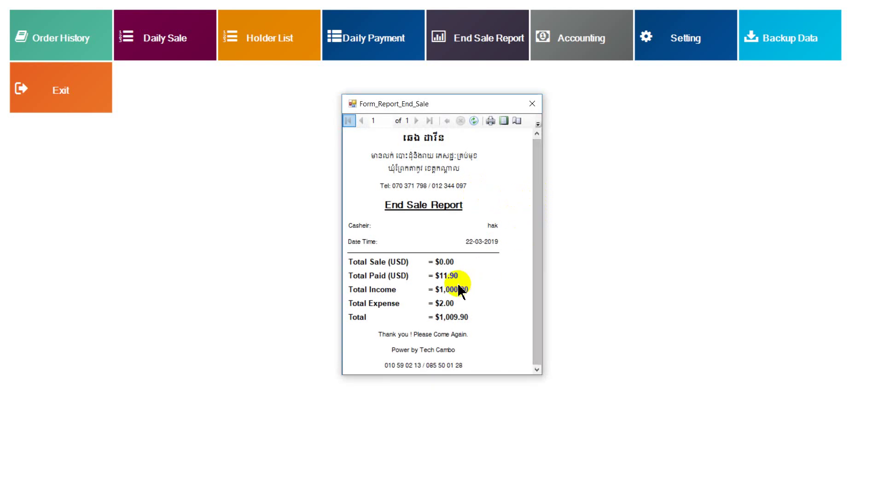
{"action": "left_click", "coordinate": [448, 275]}
{"action": "left_click", "coordinate": [440, 276]}
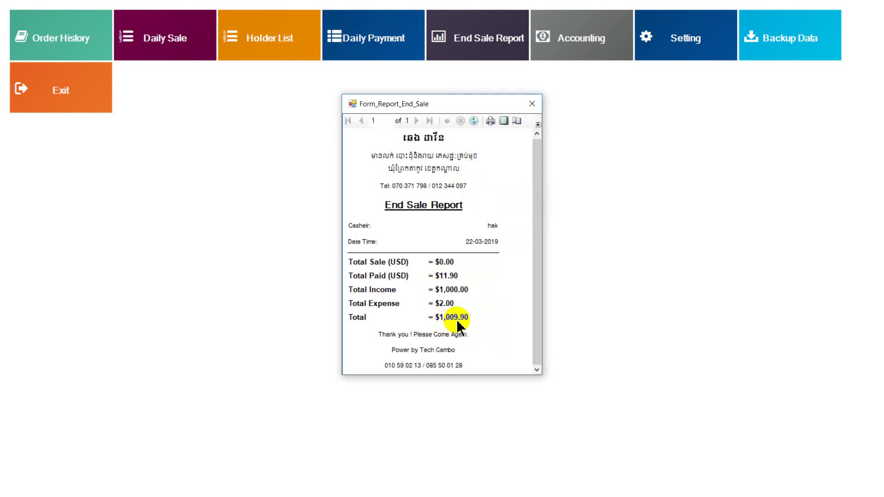
{"action": "left_click", "coordinate": [532, 106]}
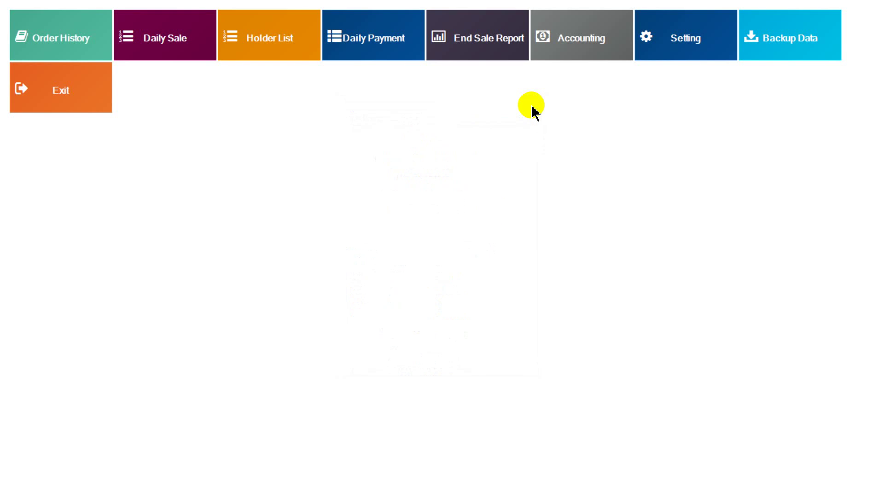
Step: Open the admin settings, try clearing the shop name and undo the deletion
{"action": "left_click", "coordinate": [671, 53]}
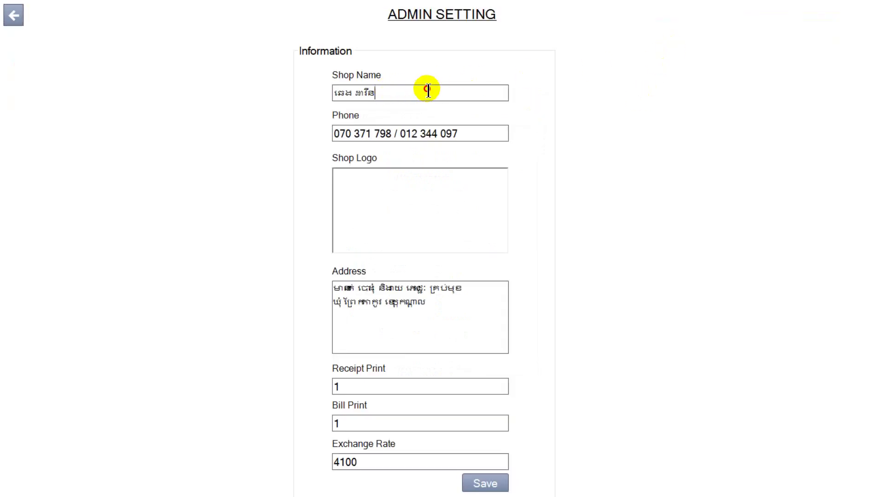
{"action": "triple_click", "coordinate": [381, 88]}
{"action": "key", "text": "BackSpace"}
{"action": "key", "text": "ctrl+z"}
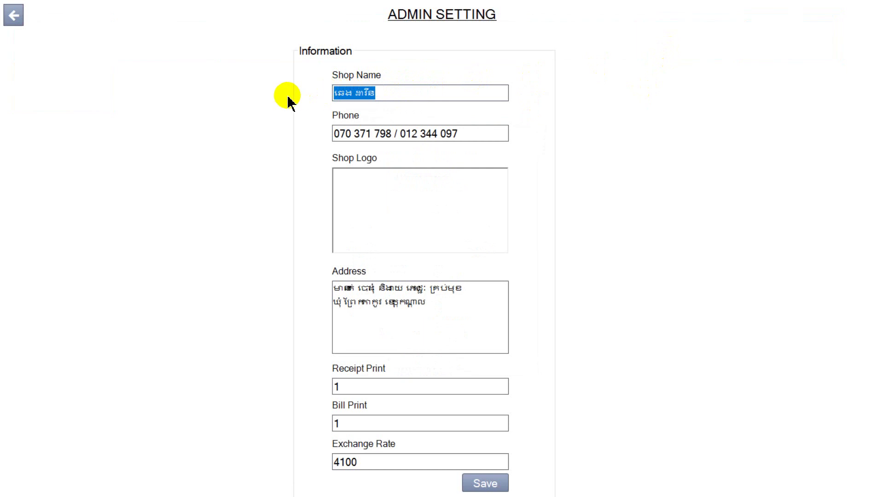
Step: Open the shop logo image picker and close it without choosing a file
{"action": "left_click", "coordinate": [451, 312]}
{"action": "left_click", "coordinate": [409, 216]}
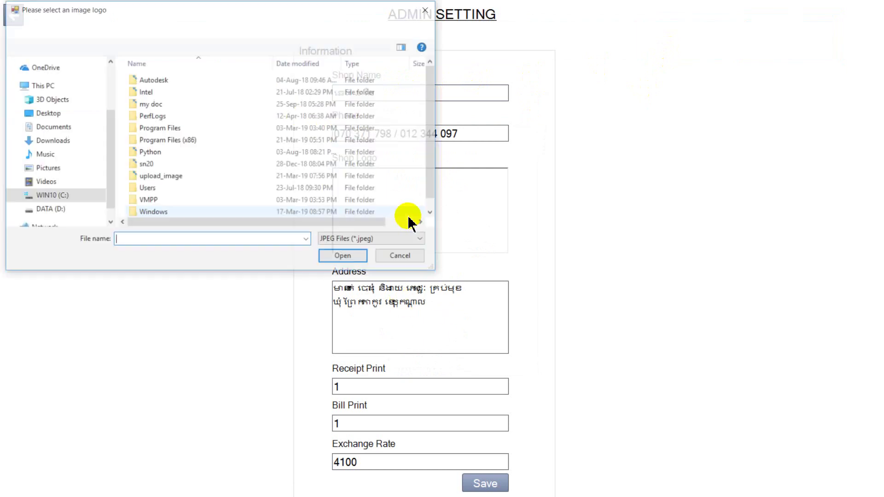
{"action": "left_click", "coordinate": [402, 257]}
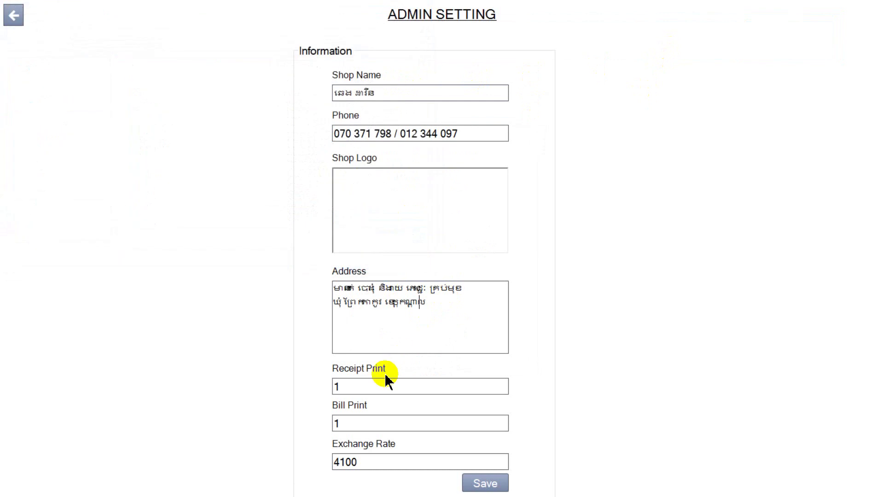
Step: Examine the receipt print, bill print, exchange rate, address and phone settings, and return to the admin menu without saving
{"action": "left_click", "coordinate": [371, 387]}
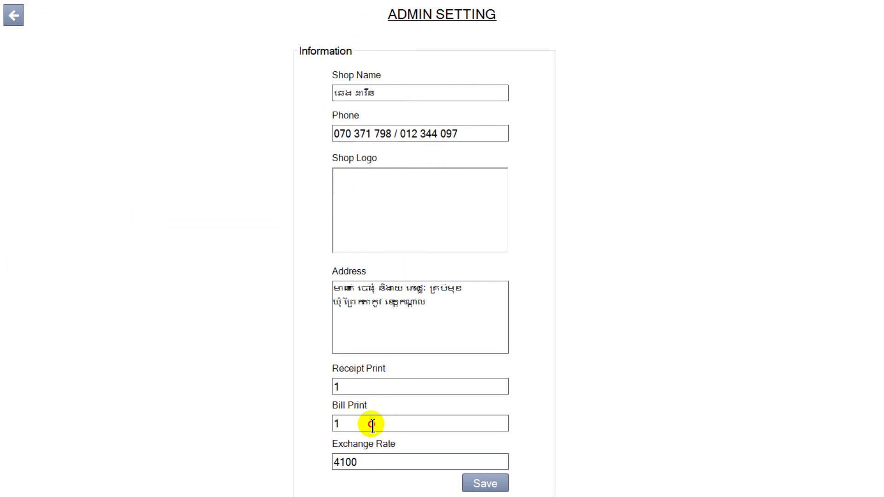
{"action": "left_click_drag", "start_coordinate": [372, 424], "coordinate": [335, 424]}
{"action": "left_click", "coordinate": [365, 462]}
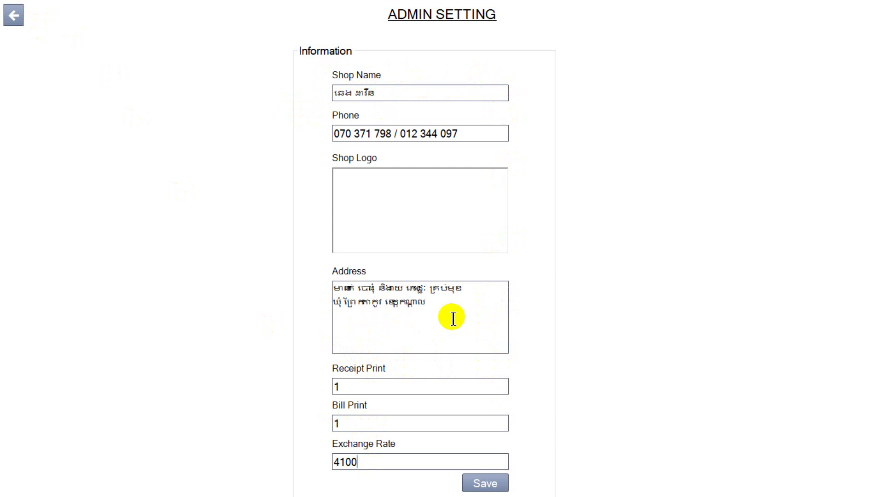
{"action": "left_click_drag", "start_coordinate": [435, 303], "coordinate": [329, 293]}
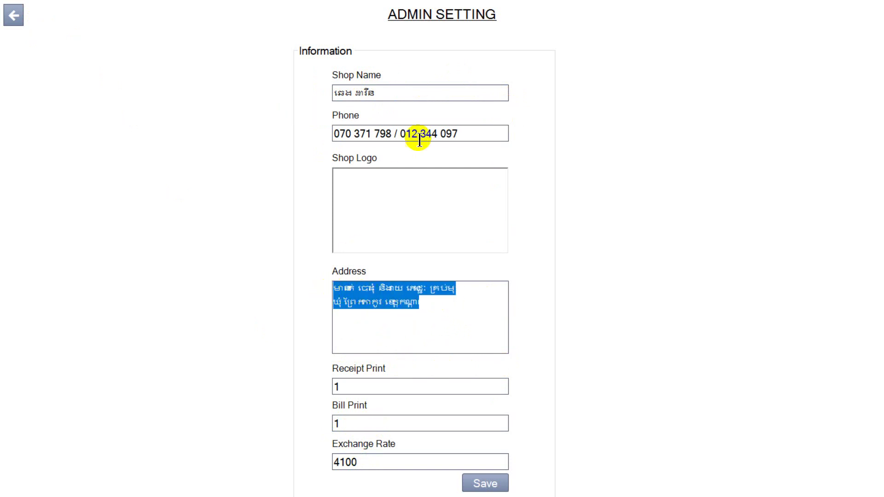
{"action": "left_click_drag", "start_coordinate": [469, 131], "coordinate": [310, 124]}
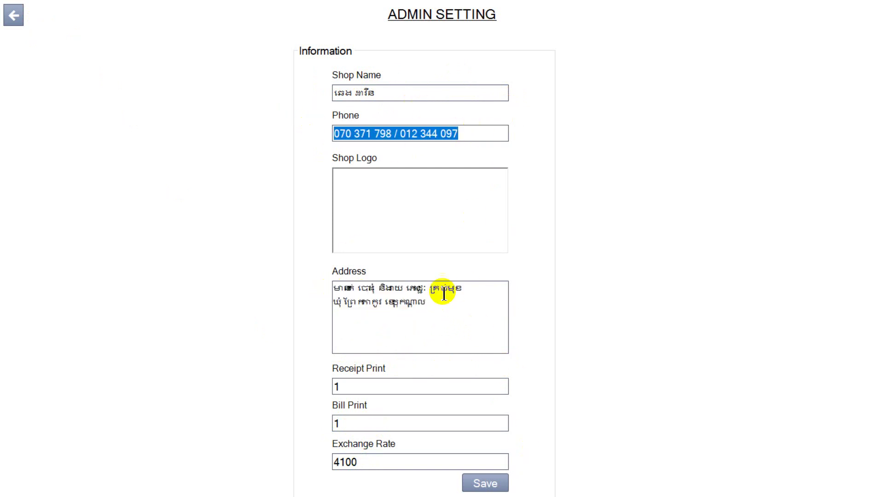
{"action": "left_click", "coordinate": [13, 16]}
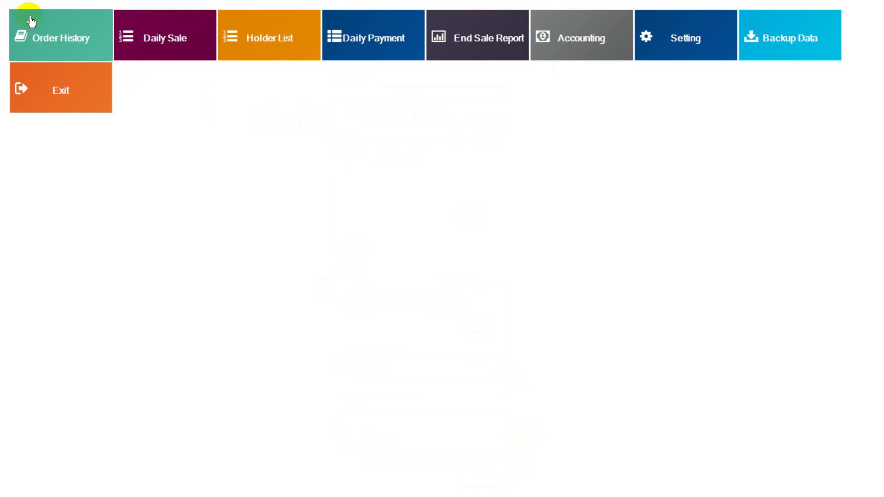
Step: Run Backup Data from the admin menu and exit to the sales screen
{"action": "left_click", "coordinate": [781, 48]}
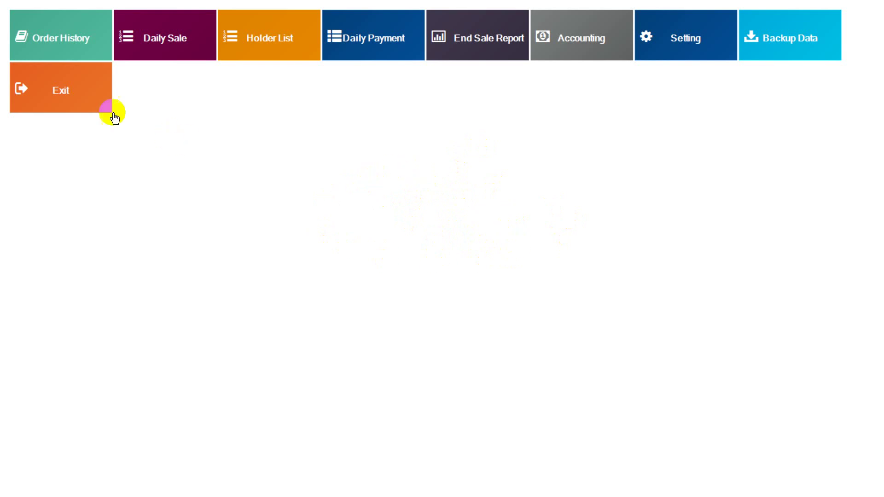
{"action": "left_click", "coordinate": [67, 96]}
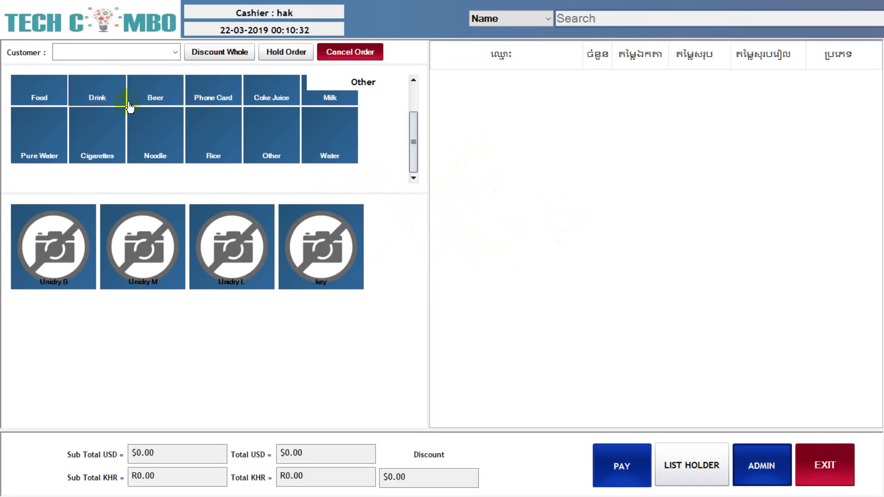
Step: Start an order for the last customer in the list and add one Anchor (cans) from the Beer category
{"action": "left_click_drag", "start_coordinate": [412, 157], "coordinate": [401, 118]}
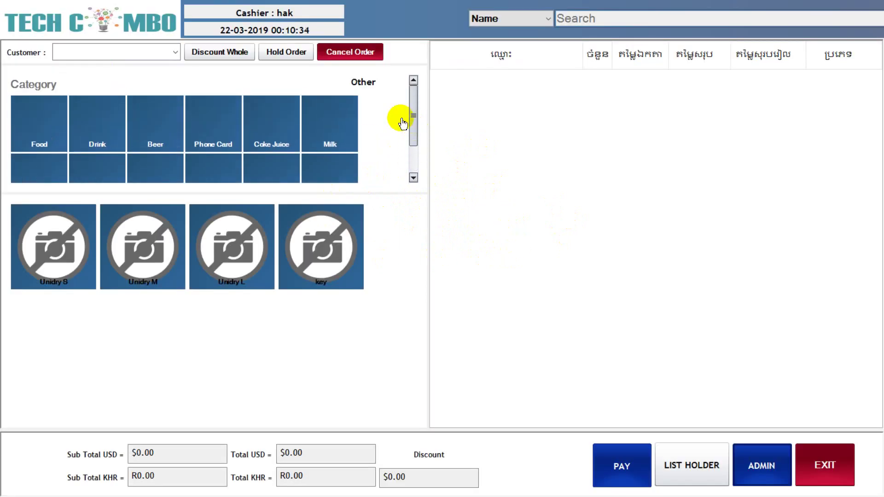
{"action": "left_click", "coordinate": [176, 53]}
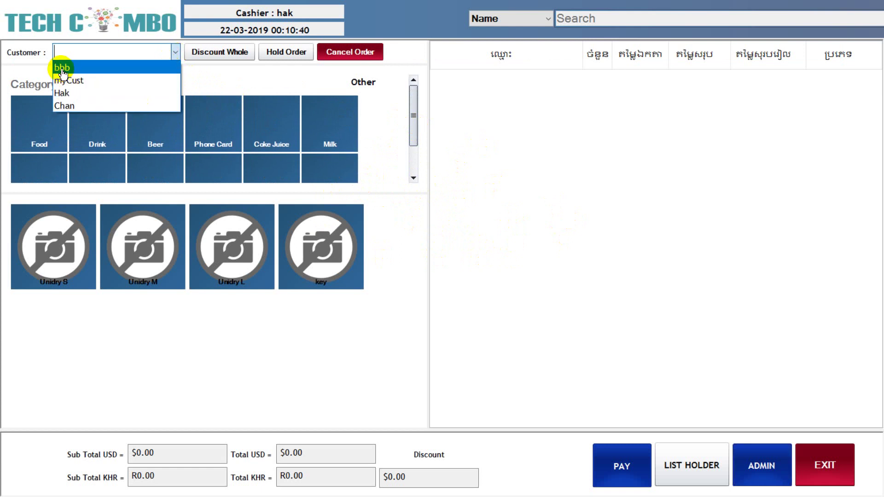
{"action": "left_click", "coordinate": [77, 109]}
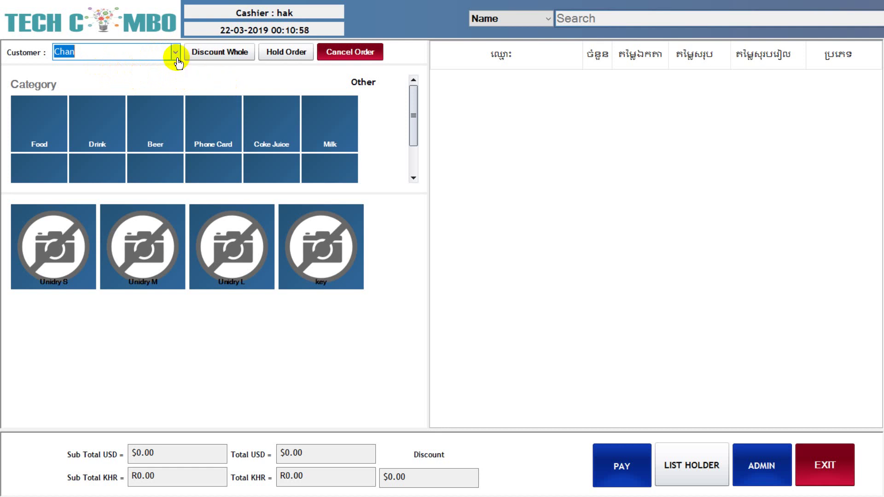
{"action": "left_click", "coordinate": [177, 147]}
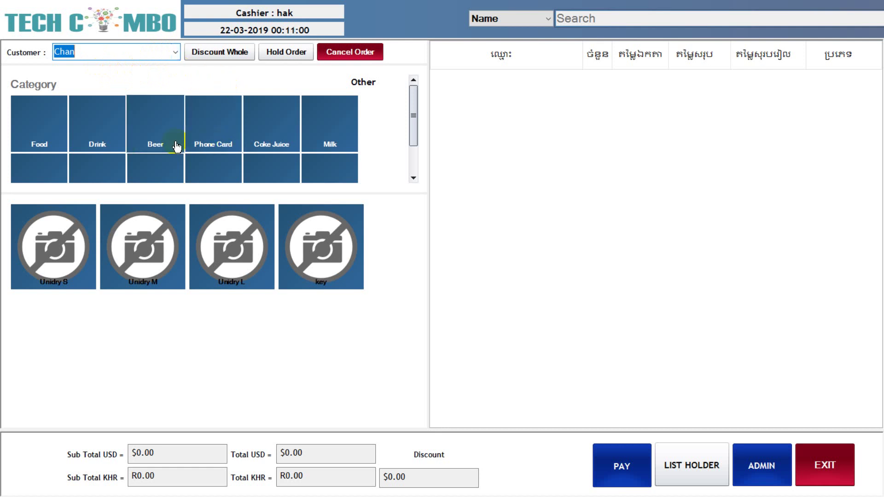
{"action": "left_click", "coordinate": [176, 147]}
{"action": "left_click", "coordinate": [226, 230]}
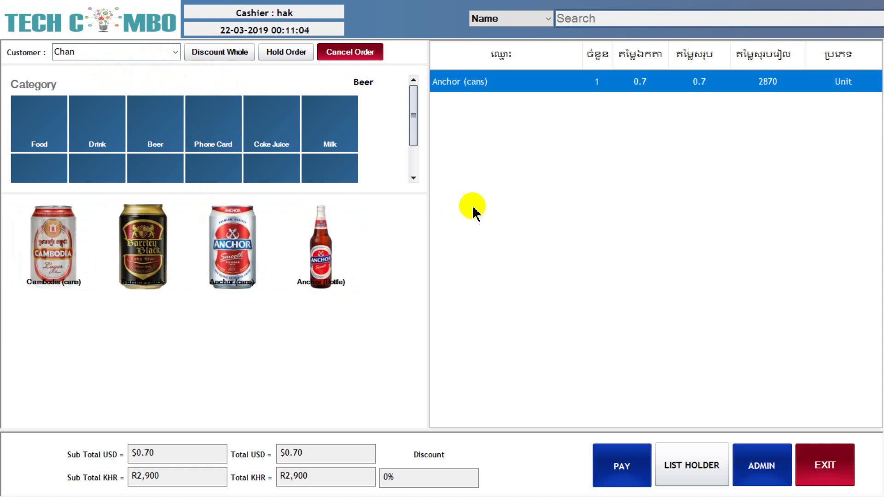
Step: Check the Anchor (cans) line's price columns and cancel the customer's order
{"action": "left_click", "coordinate": [506, 85]}
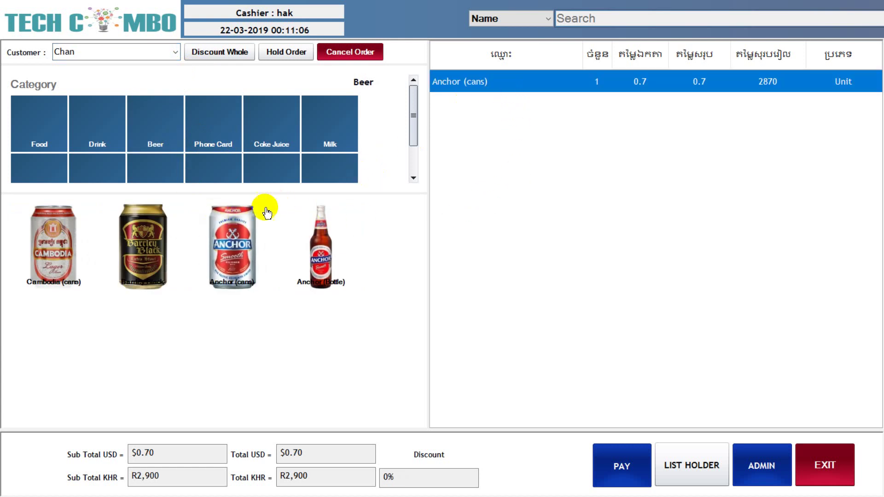
{"action": "left_click", "coordinate": [766, 94]}
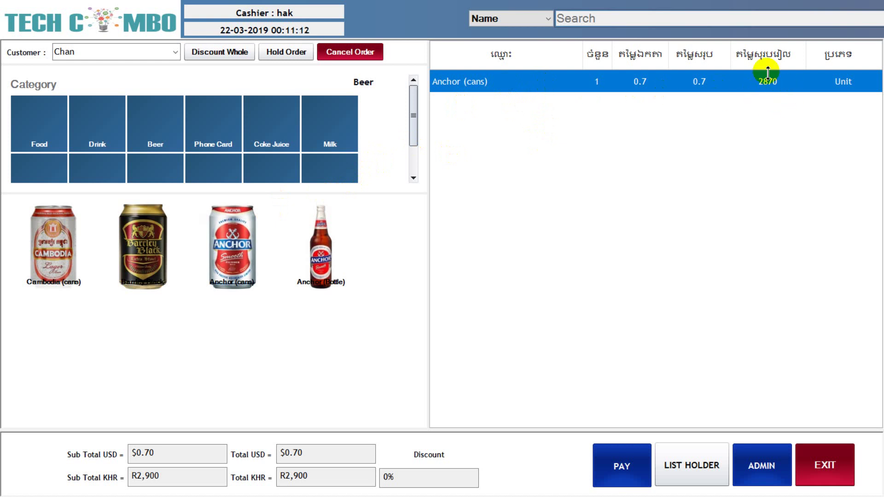
{"action": "left_click", "coordinate": [761, 90]}
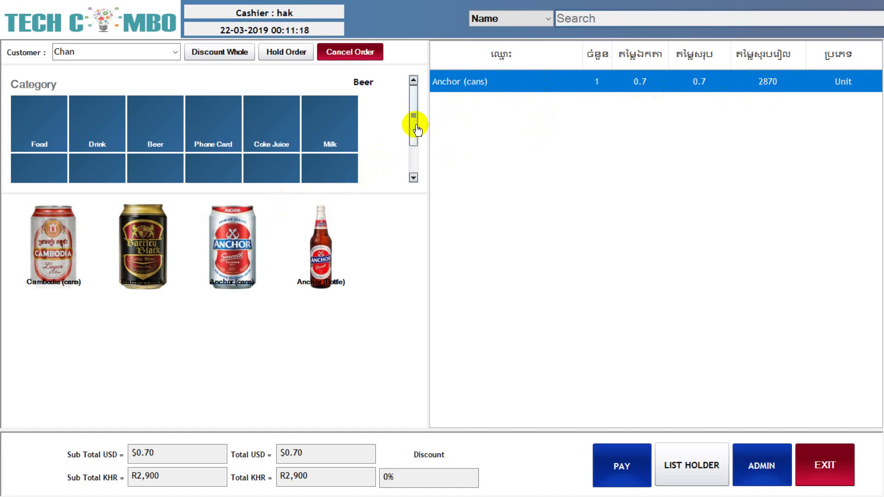
{"action": "left_click", "coordinate": [357, 60]}
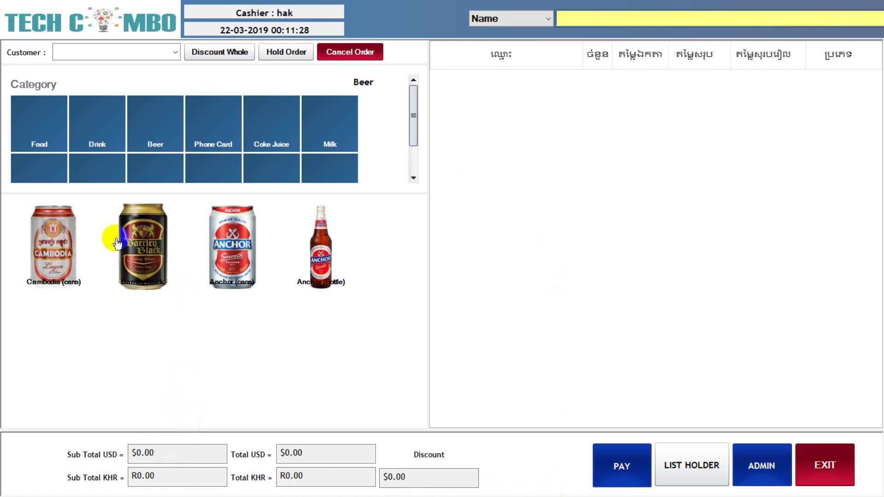
Step: Add one each of Cambodia (cans), Barrley Black, Anchor (cans) and Anchor (Bottle) to a new order
{"action": "left_click", "coordinate": [69, 242]}
{"action": "left_click", "coordinate": [143, 243]}
{"action": "left_click", "coordinate": [232, 243]}
{"action": "left_click", "coordinate": [322, 243]}
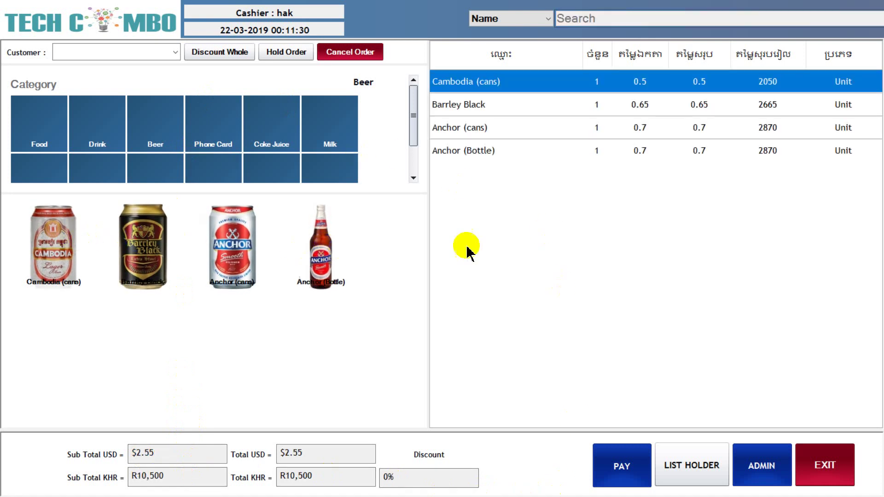
Step: Remove the Anchor (Bottle) and Anchor (cans) lines from the order and cancel the rest of it
{"action": "left_click", "coordinate": [559, 154]}
{"action": "right_click", "coordinate": [562, 154]}
{"action": "left_click", "coordinate": [584, 162]}
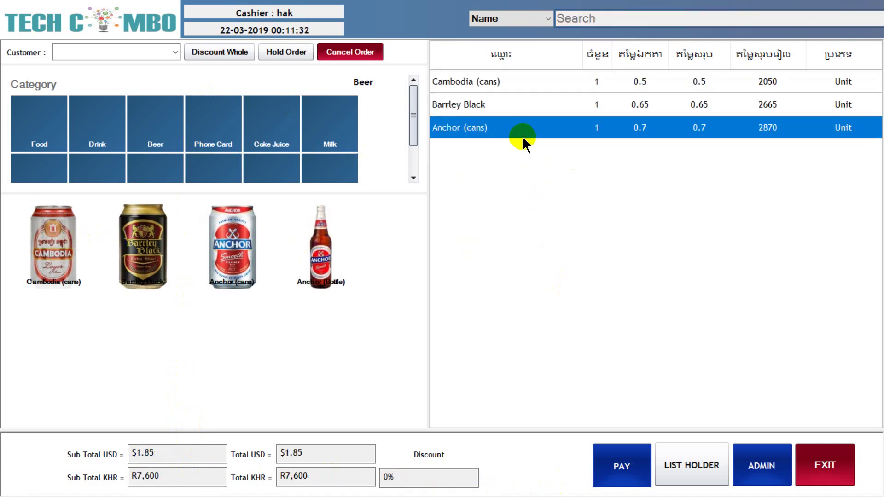
{"action": "right_click", "coordinate": [561, 134]}
{"action": "left_click", "coordinate": [571, 149]}
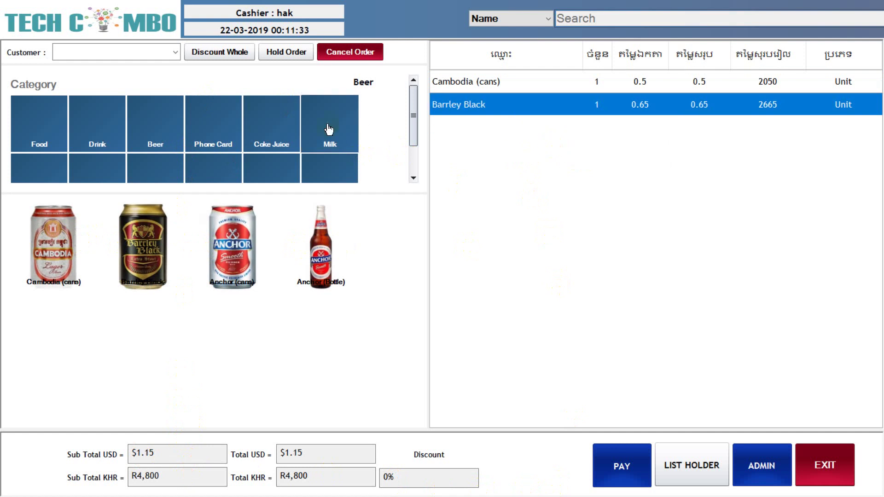
{"action": "left_click", "coordinate": [369, 54]}
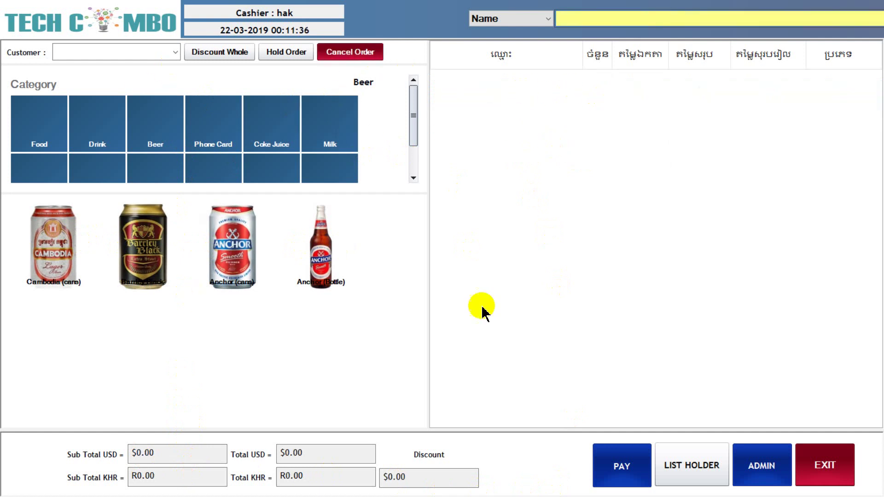